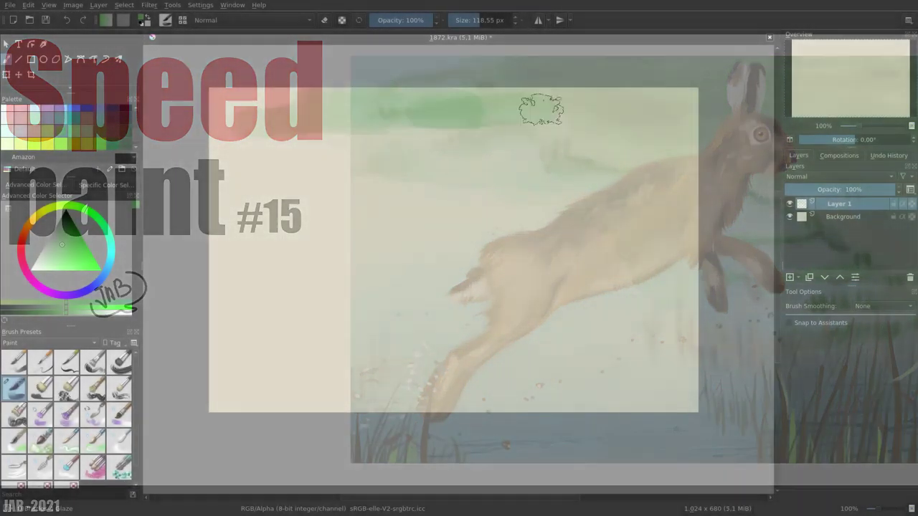
Paint soft green washes across the top and right, with darker green streaks along the edge.
{"action": "mouse_move", "coordinate": [542, 109]}
{"action": "left_mouse_down"}
{"action": "mouse_move", "coordinate": [680, 256]}
{"action": "mouse_move", "coordinate": [338, 102]}
{"action": "mouse_move", "coordinate": [619, 167]}
{"action": "mouse_move", "coordinate": [677, 282]}
{"action": "mouse_move", "coordinate": [631, 304]}
{"action": "left_mouse_up"}
{"action": "left_click_drag", "start_coordinate": [696, 301], "coordinate": [556, 316]}
{"action": "left_click_drag", "start_coordinate": [495, 188], "coordinate": [375, 172]}
Add darker green streaks and dry-brushed grass tufts along the marsh banks.
{"action": "left_click_drag", "start_coordinate": [329, 133], "coordinate": [287, 129]}
{"action": "left_click_drag", "start_coordinate": [359, 151], "coordinate": [544, 213]}
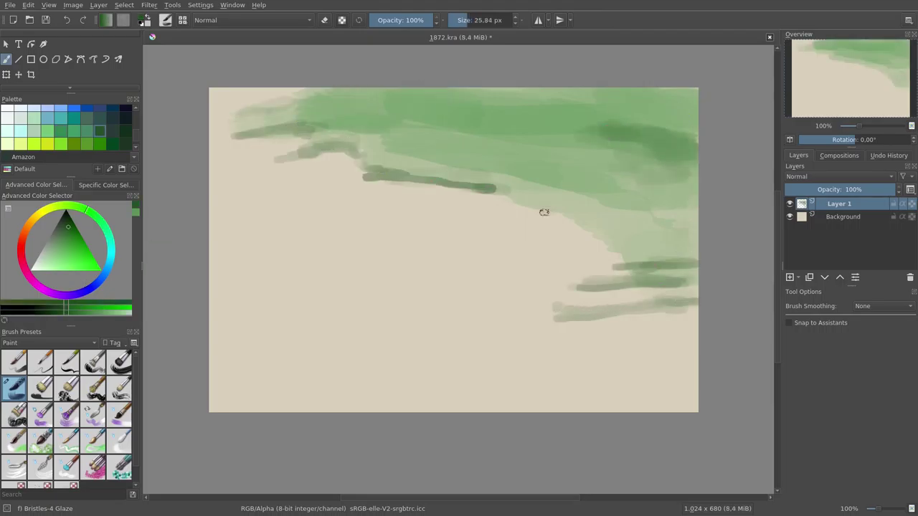
{"action": "key", "text": "slash"}
{"action": "left_click_drag", "start_coordinate": [574, 175], "coordinate": [610, 201]}
{"action": "left_click_drag", "start_coordinate": [481, 179], "coordinate": [286, 152]}
{"action": "mouse_move", "coordinate": [316, 111]}
{"action": "left_mouse_down"}
{"action": "mouse_move", "coordinate": [559, 312]}
{"action": "mouse_move", "coordinate": [617, 280]}
{"action": "left_mouse_up"}
{"action": "mouse_move", "coordinate": [581, 222]}
{"action": "left_mouse_down"}
{"action": "mouse_move", "coordinate": [617, 247]}
{"action": "mouse_move", "coordinate": [635, 305]}
{"action": "left_mouse_up"}
On a new Layer 2, wash the lower canvas with broad pale cyan water strokes.
{"action": "key", "text": "Insert"}
{"action": "left_click", "coordinate": [20, 130]}
{"action": "left_click", "coordinate": [52, 258]}
{"action": "key", "text": "slash"}
{"action": "mouse_move", "coordinate": [373, 172]}
{"action": "left_mouse_down"}
{"action": "mouse_move", "coordinate": [287, 163]}
{"action": "mouse_move", "coordinate": [615, 375]}
{"action": "mouse_move", "coordinate": [512, 205]}
{"action": "left_mouse_up"}
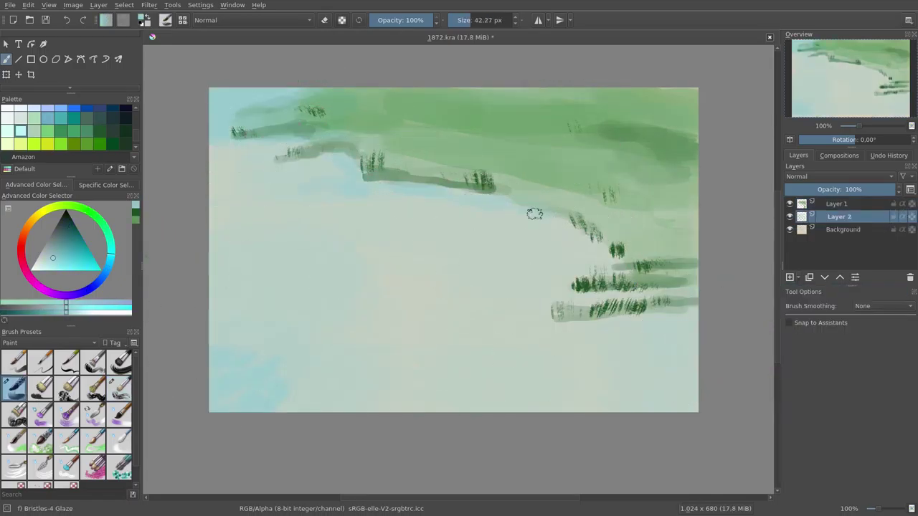
{"action": "left_click_drag", "start_coordinate": [517, 305], "coordinate": [688, 337]}
{"action": "key", "text": "slash"}
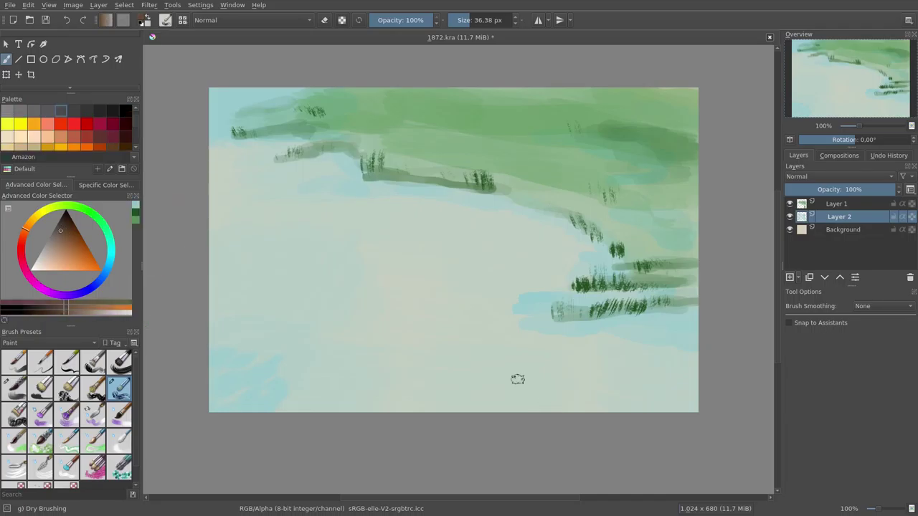
Paint dark and paler brown reeds rising from the water at the lower right.
{"action": "left_click_drag", "start_coordinate": [469, 287], "coordinate": [499, 339]}
{"action": "left_click_drag", "start_coordinate": [506, 298], "coordinate": [545, 351]}
{"action": "left_click_drag", "start_coordinate": [545, 308], "coordinate": [663, 348]}
{"action": "left_click_drag", "start_coordinate": [635, 290], "coordinate": [696, 351]}
{"action": "left_click", "coordinate": [49, 256]}
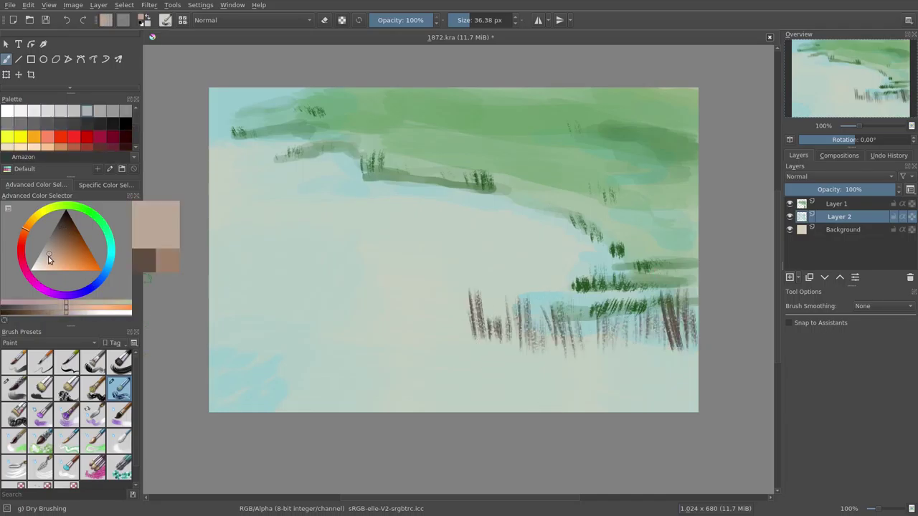
{"action": "left_click_drag", "start_coordinate": [49, 258], "coordinate": [58, 234]}
Add more reeds at the lower left and centre right, including a thin detailed stem.
{"action": "left_click_drag", "start_coordinate": [460, 287], "coordinate": [495, 338]}
{"action": "left_click_drag", "start_coordinate": [215, 301], "coordinate": [241, 373]}
{"action": "left_click_drag", "start_coordinate": [631, 291], "coordinate": [639, 330]}
{"action": "key", "text": "slash"}
{"action": "left_click_drag", "start_coordinate": [534, 251], "coordinate": [540, 286]}
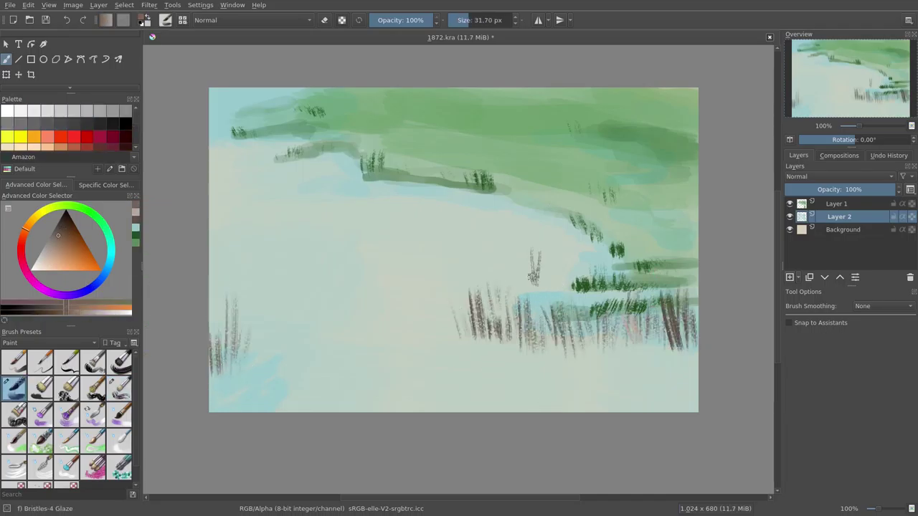
{"action": "key", "text": "slash"}
{"action": "left_click_drag", "start_coordinate": [535, 252], "coordinate": [528, 283]}
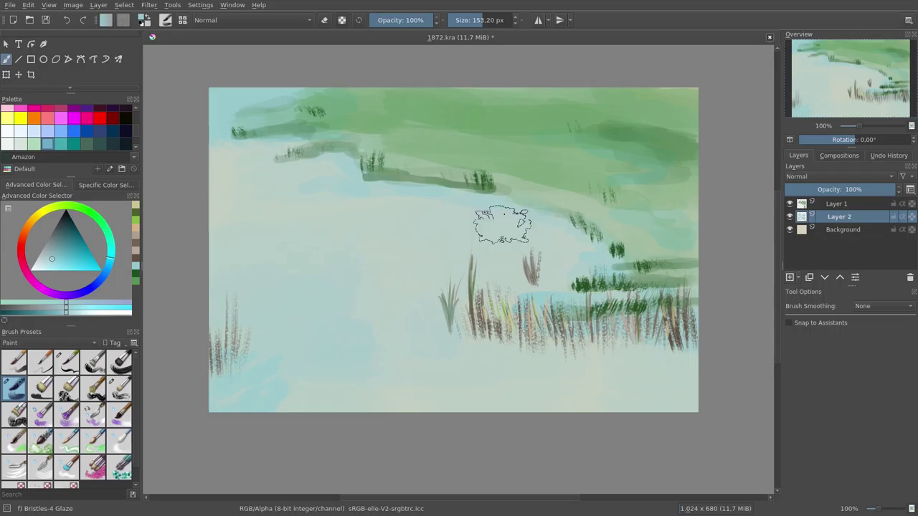
{"action": "left_click", "coordinate": [797, 277]}
Apply the Gaussian Blur filter layer, then paint green strokes over the upper marsh on Layer 1.
{"action": "key", "text": "Return"}
{"action": "left_click", "coordinate": [836, 216]}
{"action": "mouse_move", "coordinate": [564, 153]}
{"action": "left_mouse_down"}
{"action": "mouse_move", "coordinate": [660, 87]}
{"action": "mouse_move", "coordinate": [502, 101]}
{"action": "left_mouse_up"}
{"action": "left_click", "coordinate": [40, 388]}
{"action": "left_click_drag", "start_coordinate": [387, 100], "coordinate": [477, 147]}
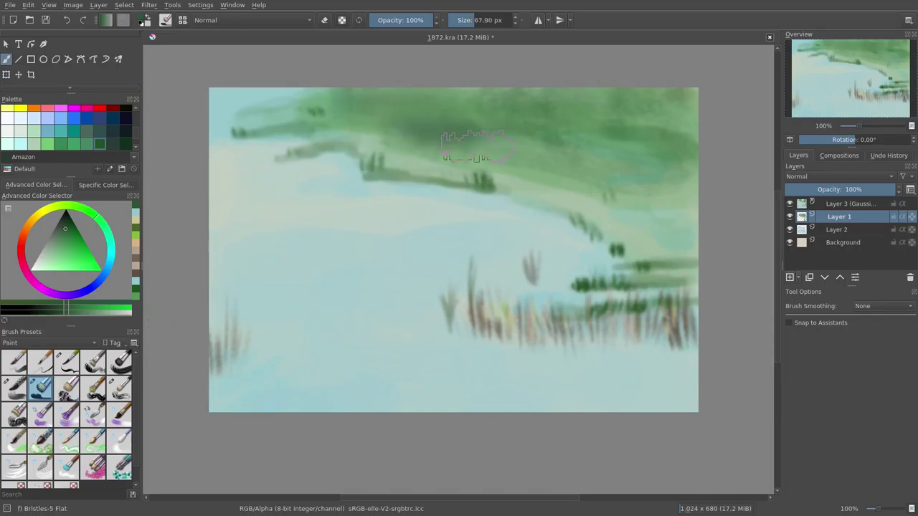
Paint light green banks and horizontal water strokes at the right, then add Layer 4.
{"action": "left_click_drag", "start_coordinate": [523, 265], "coordinate": [604, 265]}
{"action": "left_click_drag", "start_coordinate": [476, 241], "coordinate": [606, 228]}
{"action": "left_click_drag", "start_coordinate": [570, 269], "coordinate": [635, 255]}
{"action": "left_click_drag", "start_coordinate": [488, 267], "coordinate": [588, 263]}
{"action": "left_click", "coordinate": [56, 264]}
{"action": "left_click", "coordinate": [66, 388]}
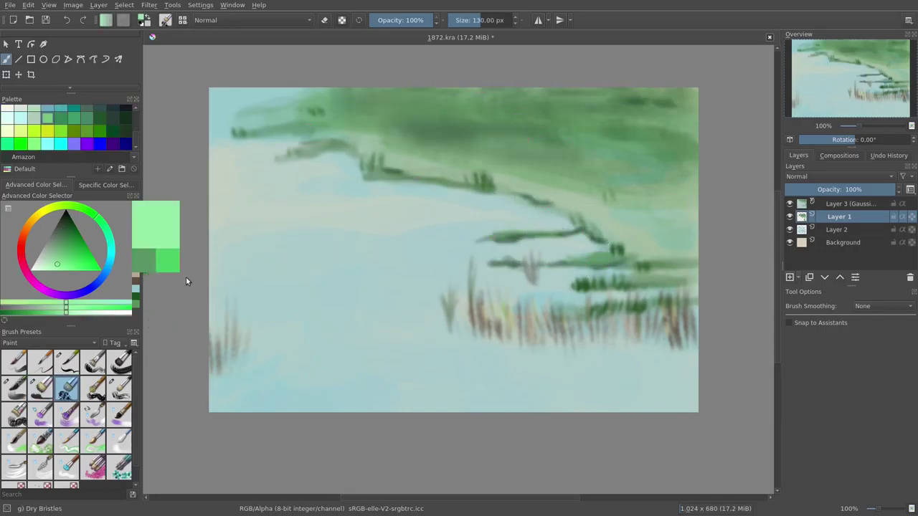
{"action": "mouse_move", "coordinate": [560, 233]}
{"action": "left_mouse_down"}
{"action": "mouse_move", "coordinate": [485, 241]}
{"action": "mouse_move", "coordinate": [619, 258]}
{"action": "left_mouse_up"}
{"action": "left_click", "coordinate": [420, 166], "text": "ctrl"}
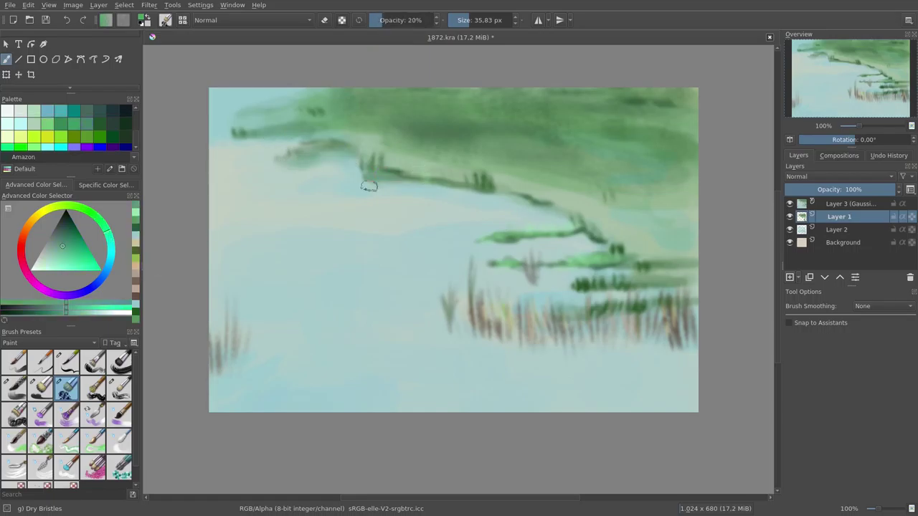
{"action": "key", "text": "Insert"}
{"action": "left_click", "coordinate": [63, 242]}
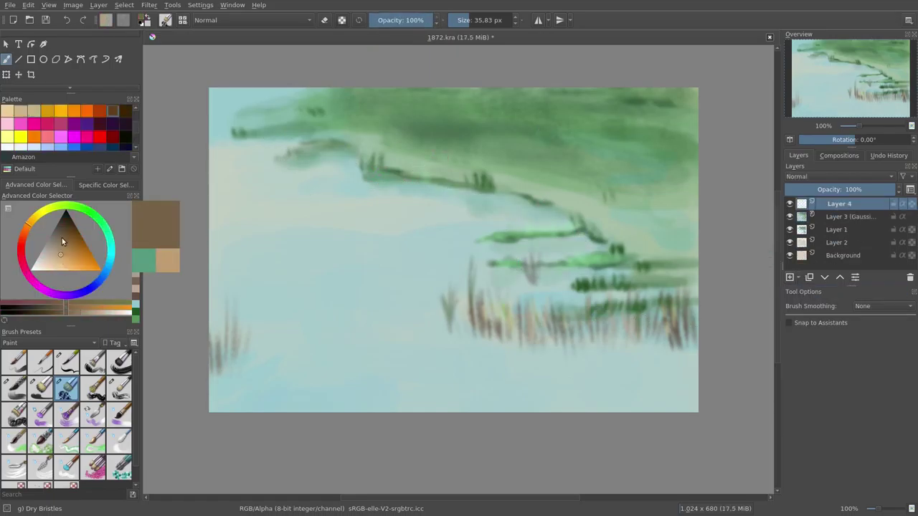
Block in the brown hare's head, body, extended hind leg and front legs.
{"action": "key", "text": "slash"}
{"action": "mouse_move", "coordinate": [543, 153]}
{"action": "left_mouse_down"}
{"action": "mouse_move", "coordinate": [524, 180]}
{"action": "mouse_move", "coordinate": [381, 232]}
{"action": "mouse_move", "coordinate": [344, 287]}
{"action": "mouse_move", "coordinate": [467, 238]}
{"action": "mouse_move", "coordinate": [515, 255]}
{"action": "mouse_move", "coordinate": [528, 136]}
{"action": "left_mouse_up"}
{"action": "mouse_move", "coordinate": [521, 169]}
{"action": "left_mouse_down"}
{"action": "mouse_move", "coordinate": [402, 237]}
{"action": "mouse_move", "coordinate": [273, 373]}
{"action": "mouse_move", "coordinate": [356, 238]}
{"action": "mouse_move", "coordinate": [324, 241]}
{"action": "mouse_move", "coordinate": [502, 279]}
{"action": "left_mouse_up"}
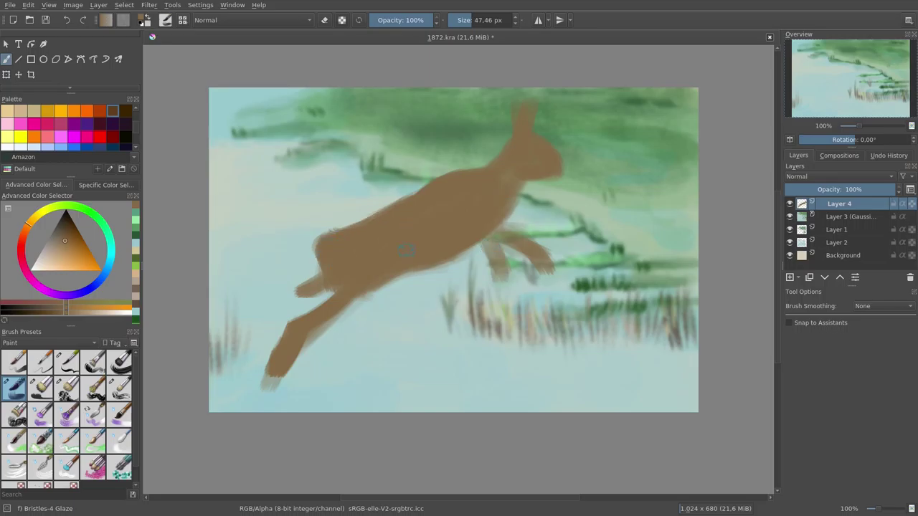
{"action": "key", "text": "bracketleft"}
{"action": "left_click_drag", "start_coordinate": [502, 229], "coordinate": [503, 287]}
{"action": "left_click_drag", "start_coordinate": [513, 186], "coordinate": [515, 219]}
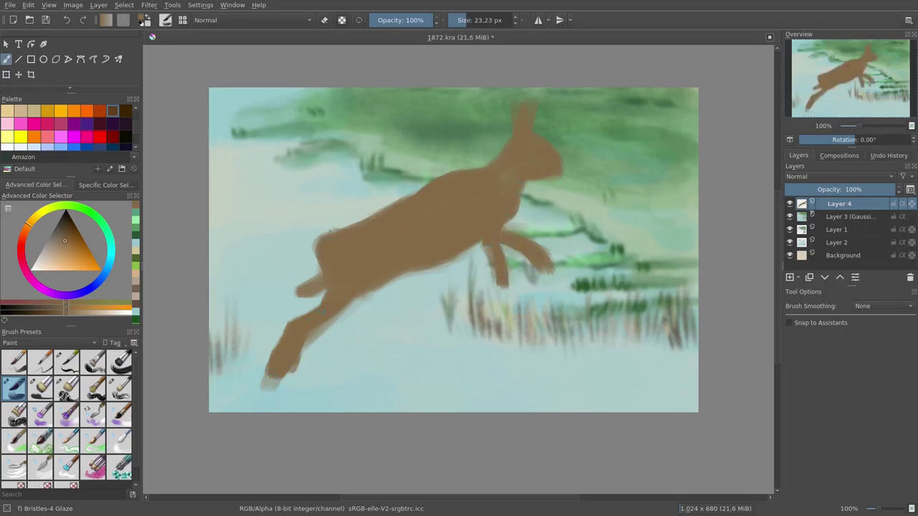
Add a dark brown tail and white highlights on the tail and ear.
{"action": "key", "text": "bracketleft"}
{"action": "left_click_drag", "start_coordinate": [323, 280], "coordinate": [294, 281]}
{"action": "mouse_move", "coordinate": [516, 136]}
{"action": "left_mouse_down"}
{"action": "mouse_move", "coordinate": [515, 99]}
{"action": "mouse_move", "coordinate": [522, 136]}
{"action": "left_mouse_up"}
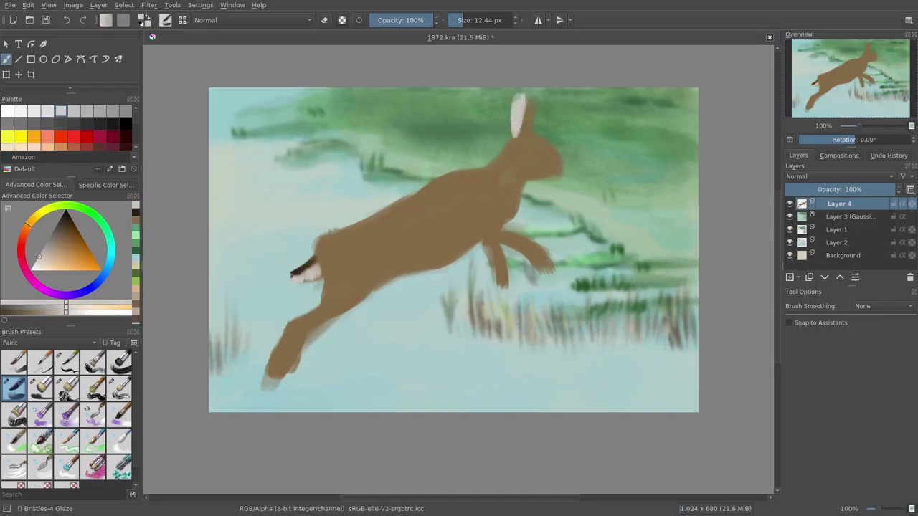
Paint a black edge along the ear and darken the hare's back.
{"action": "key", "text": "d"}
{"action": "left_click_drag", "start_coordinate": [533, 95], "coordinate": [531, 133]}
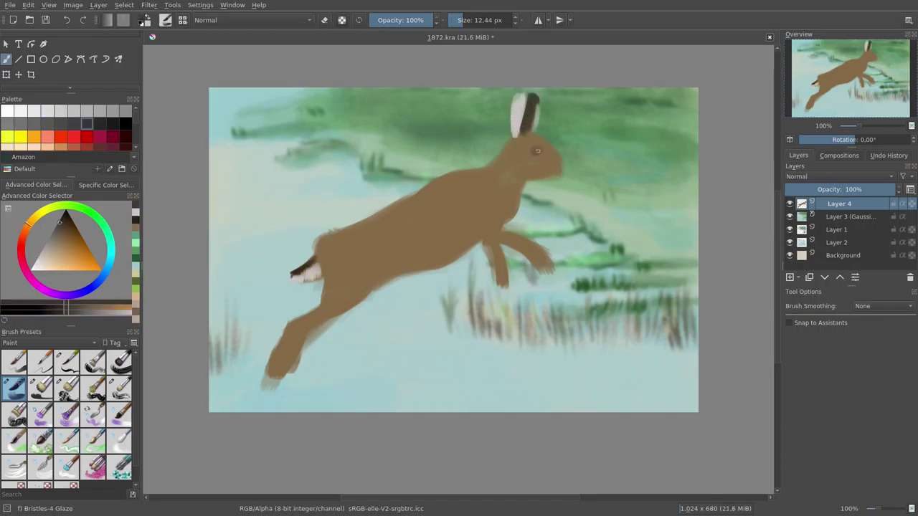
{"action": "key", "text": "bracketright"}
{"action": "key", "text": "bracketright"}
{"action": "key", "text": "bracketright"}
{"action": "mouse_move", "coordinate": [429, 217]}
{"action": "left_mouse_down"}
{"action": "mouse_move", "coordinate": [390, 211]}
{"action": "mouse_move", "coordinate": [380, 221]}
{"action": "left_mouse_up"}
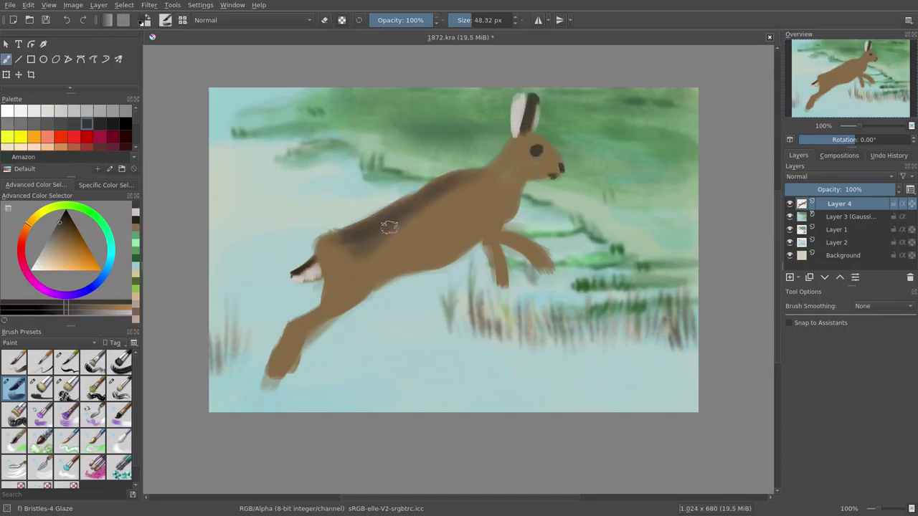
Lighten the belly, haunch and hind leg with beige, adding light touches at mouth and neck.
{"action": "left_click_drag", "start_coordinate": [431, 188], "coordinate": [387, 229]}
{"action": "left_click", "coordinate": [445, 258], "text": "ctrl"}
{"action": "mouse_move", "coordinate": [466, 262]}
{"action": "left_mouse_down"}
{"action": "mouse_move", "coordinate": [327, 253]}
{"action": "mouse_move", "coordinate": [362, 241]}
{"action": "left_mouse_up"}
{"action": "key", "text": "bracketleft"}
{"action": "key", "text": "bracketleft"}
{"action": "left_click_drag", "start_coordinate": [319, 319], "coordinate": [276, 363]}
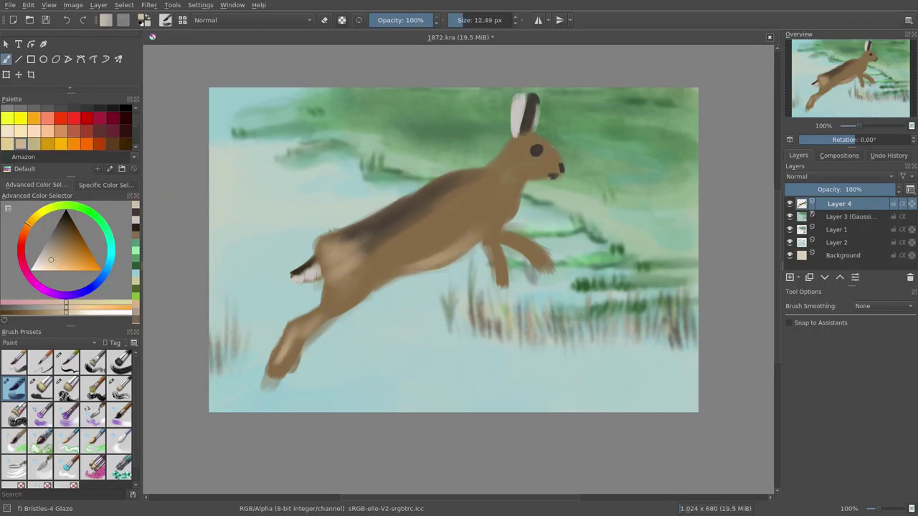
{"action": "left_click_drag", "start_coordinate": [549, 160], "coordinate": [555, 158]}
{"action": "left_click_drag", "start_coordinate": [467, 183], "coordinate": [487, 170]}
{"action": "left_click_drag", "start_coordinate": [489, 189], "coordinate": [499, 199]}
{"action": "left_click_drag", "start_coordinate": [445, 248], "coordinate": [470, 233]}
Darken the front legs, hind foot and haunch with dark browns, plus orange neck marks.
{"action": "left_click", "coordinate": [113, 144]}
{"action": "key", "text": "bracketright"}
{"action": "key", "text": "bracketright"}
{"action": "key", "text": "bracketright"}
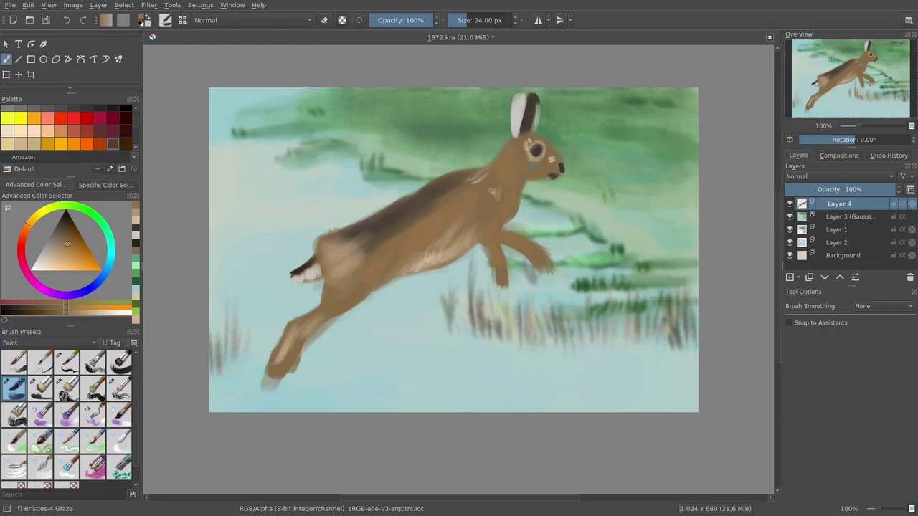
{"action": "left_click_drag", "start_coordinate": [503, 282], "coordinate": [507, 291]}
{"action": "left_click", "coordinate": [503, 283], "text": "ctrl"}
{"action": "left_click_drag", "start_coordinate": [547, 259], "coordinate": [538, 274]}
{"action": "left_click_drag", "start_coordinate": [502, 259], "coordinate": [499, 288]}
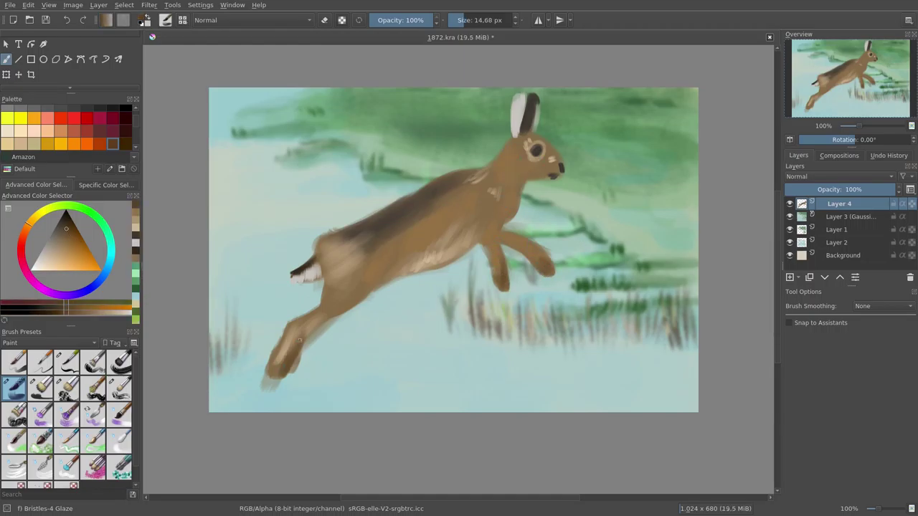
{"action": "left_click_drag", "start_coordinate": [301, 333], "coordinate": [276, 376]}
{"action": "left_click_drag", "start_coordinate": [284, 337], "coordinate": [269, 373]}
{"action": "mouse_move", "coordinate": [328, 305]}
{"action": "left_mouse_down"}
{"action": "mouse_move", "coordinate": [301, 281]}
{"action": "mouse_move", "coordinate": [331, 234]}
{"action": "left_mouse_up"}
{"action": "left_click", "coordinate": [332, 234], "text": "ctrl"}
{"action": "left_click_drag", "start_coordinate": [373, 265], "coordinate": [363, 287]}
{"action": "left_click_drag", "start_coordinate": [517, 157], "coordinate": [514, 168]}
Retouch the hare's ear with dark, grey and brown strokes.
{"action": "left_click", "coordinate": [505, 206], "text": "ctrl"}
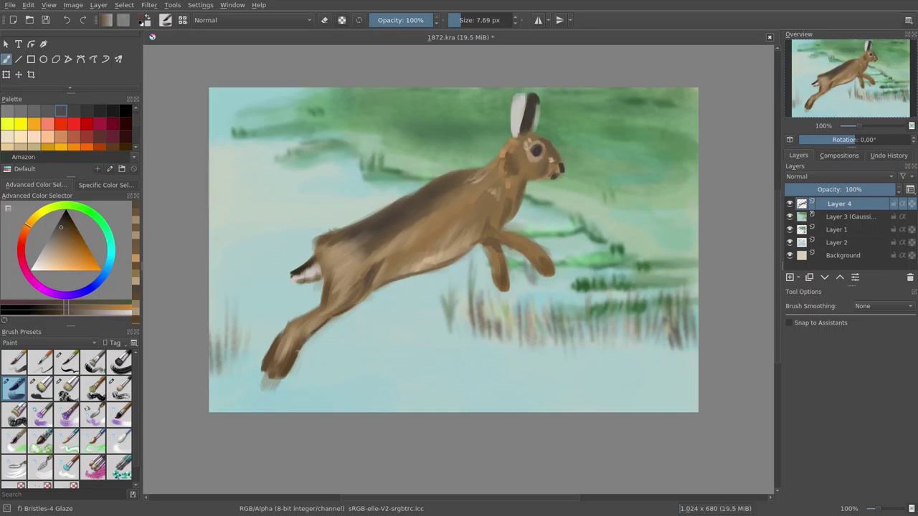
{"action": "key", "text": "bracketleft"}
{"action": "left_click_drag", "start_coordinate": [316, 329], "coordinate": [331, 328]}
{"action": "left_click", "coordinate": [280, 374], "text": "ctrl"}
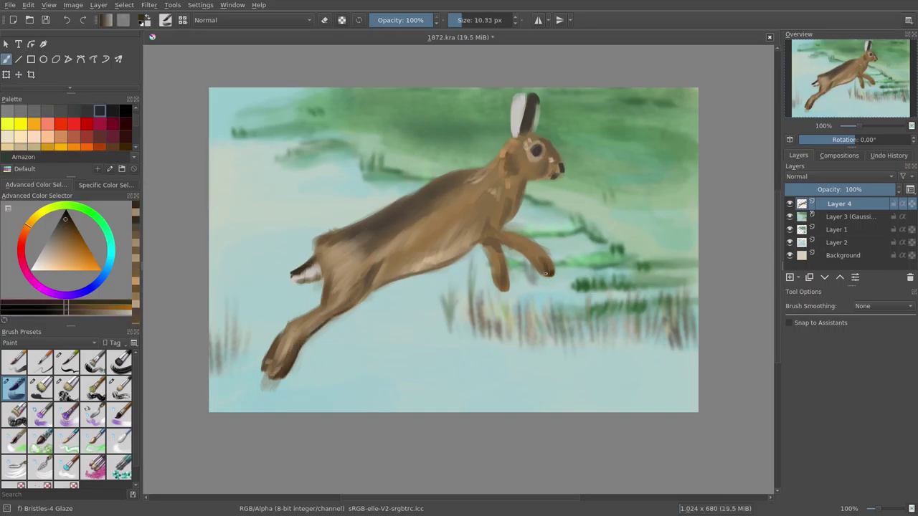
{"action": "left_click", "coordinate": [539, 144], "text": "ctrl"}
{"action": "left_click_drag", "start_coordinate": [527, 107], "coordinate": [526, 126]}
{"action": "key", "text": "e"}
{"action": "left_click", "coordinate": [519, 108], "text": "ctrl"}
{"action": "left_click", "coordinate": [534, 143], "text": "ctrl"}
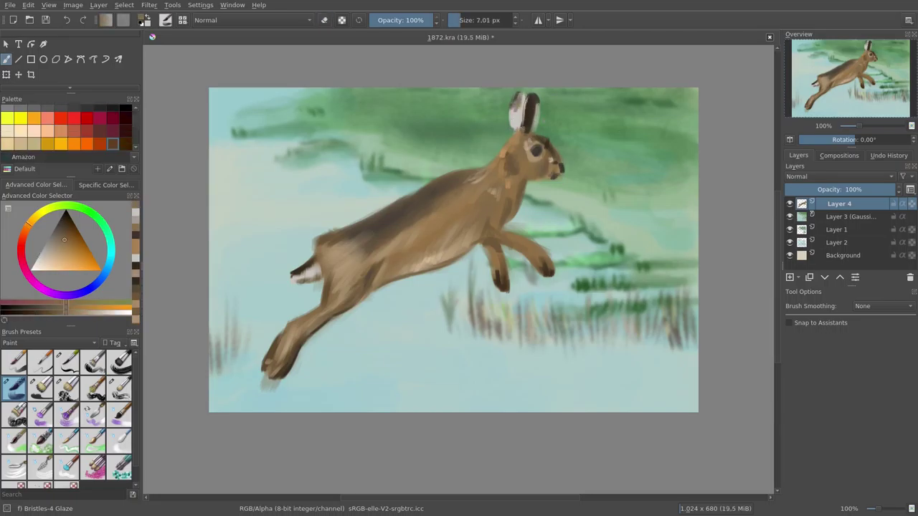
Paint dark brown strokes along the back and pick light beige and tan highlight tones.
{"action": "left_click_drag", "start_coordinate": [373, 213], "coordinate": [348, 224]}
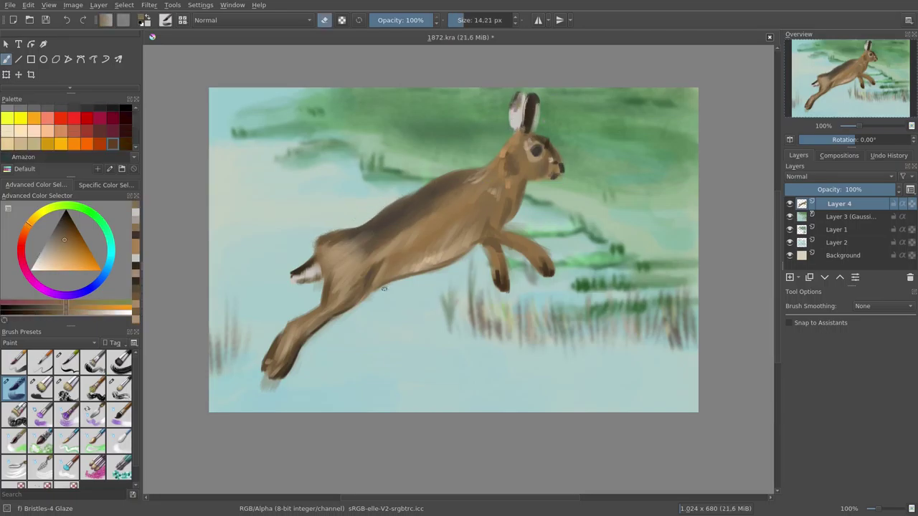
{"action": "left_click_drag", "start_coordinate": [358, 248], "coordinate": [373, 244]}
{"action": "left_click", "coordinate": [364, 244], "text": "ctrl"}
{"action": "key", "text": "e"}
{"action": "mouse_move", "coordinate": [459, 183]}
{"action": "left_mouse_down"}
{"action": "mouse_move", "coordinate": [387, 228]}
{"action": "mouse_move", "coordinate": [416, 221]}
{"action": "left_mouse_up"}
{"action": "left_click", "coordinate": [387, 228], "text": "ctrl"}
{"action": "left_click", "coordinate": [543, 184], "text": "ctrl"}
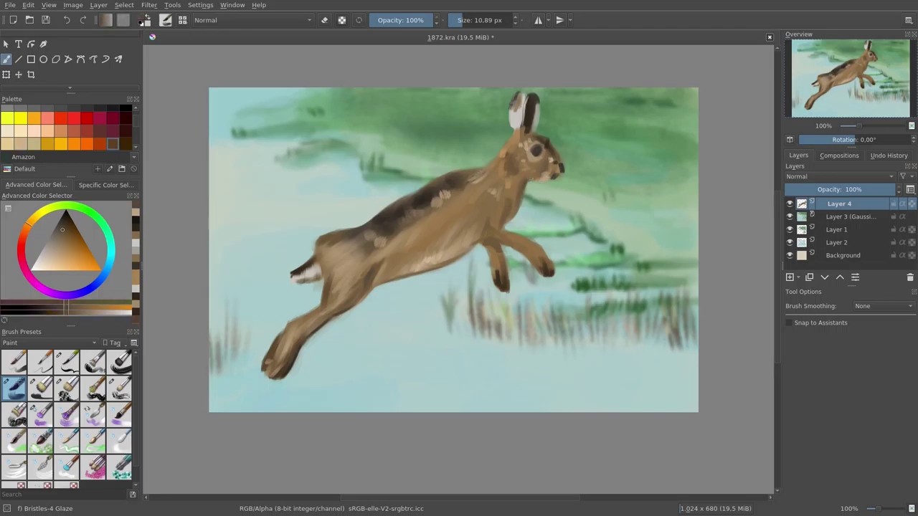
{"action": "left_click", "coordinate": [495, 250], "text": "ctrl"}
{"action": "left_click_drag", "start_coordinate": [495, 249], "coordinate": [493, 233]}
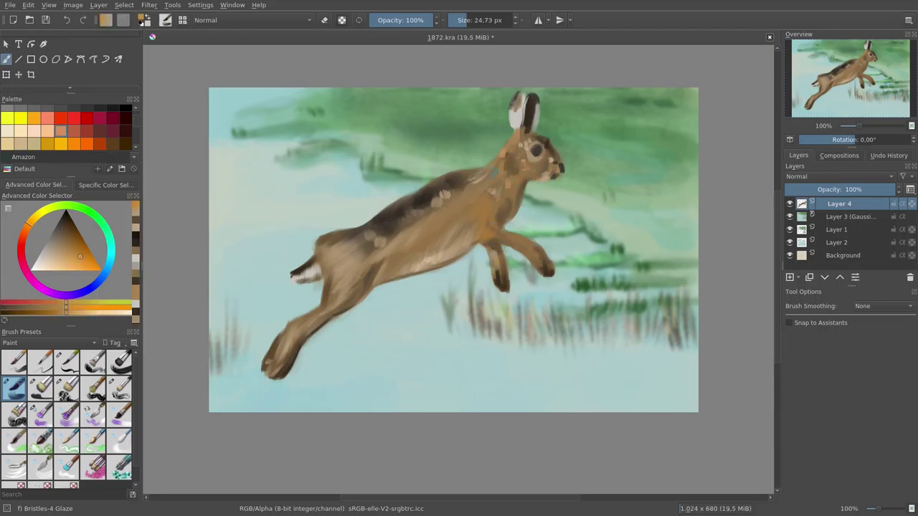
{"action": "left_click", "coordinate": [330, 301], "text": "ctrl"}
{"action": "left_click", "coordinate": [41, 414]}
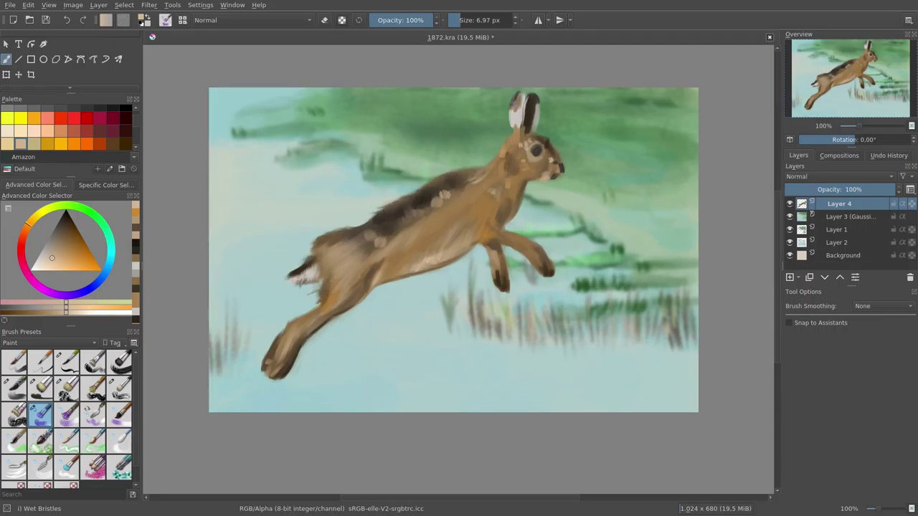
Stroke pale streaky fur marks over the hare's back and flank with Wet Bristles.
{"action": "left_click", "coordinate": [69, 416]}
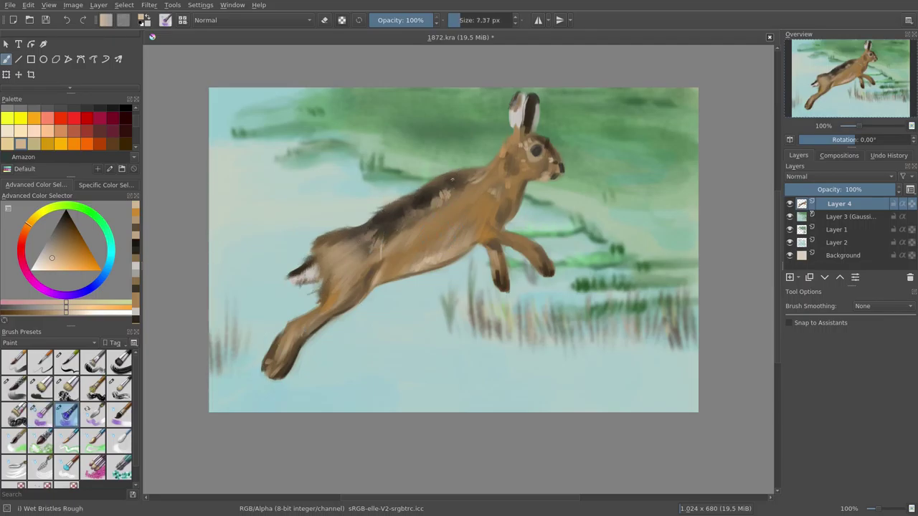
{"action": "key", "text": "slash"}
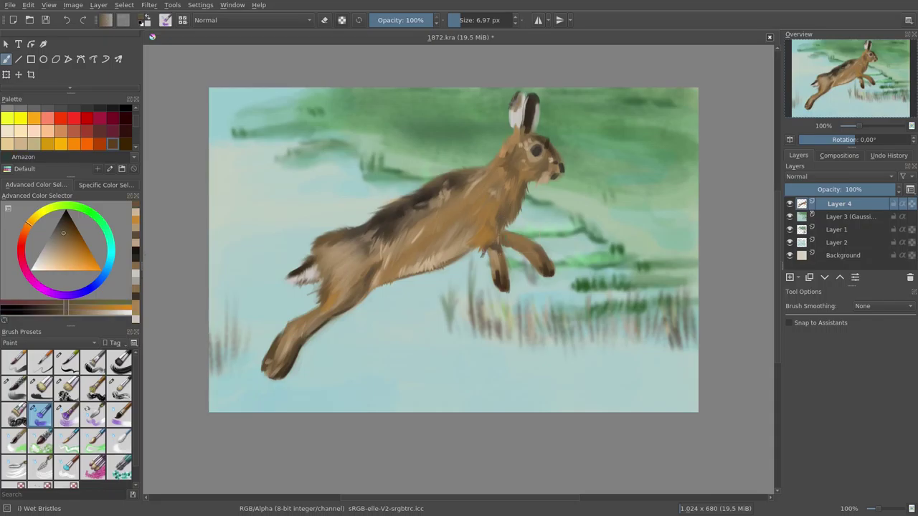
{"action": "left_click_drag", "start_coordinate": [476, 255], "coordinate": [509, 233]}
{"action": "left_click", "coordinate": [404, 254], "text": "ctrl"}
{"action": "left_click_drag", "start_coordinate": [394, 224], "coordinate": [412, 205]}
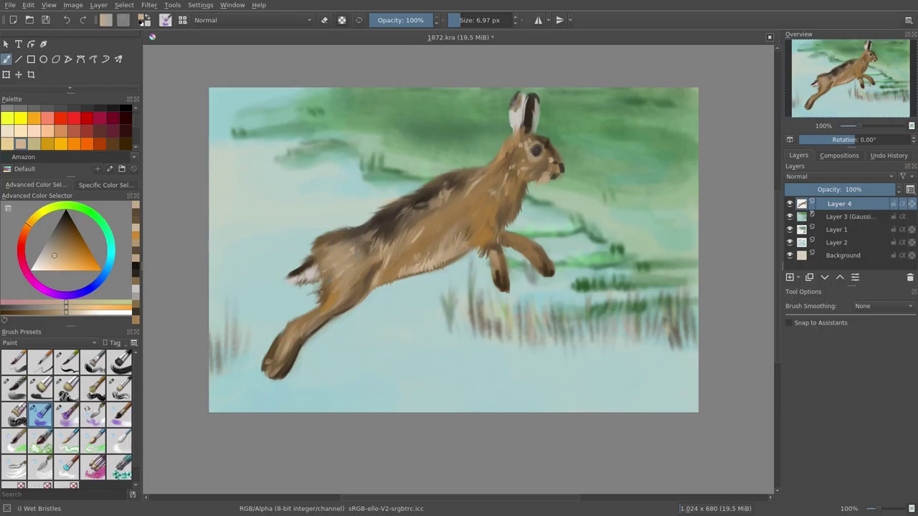
{"action": "left_click", "coordinate": [15, 387]}
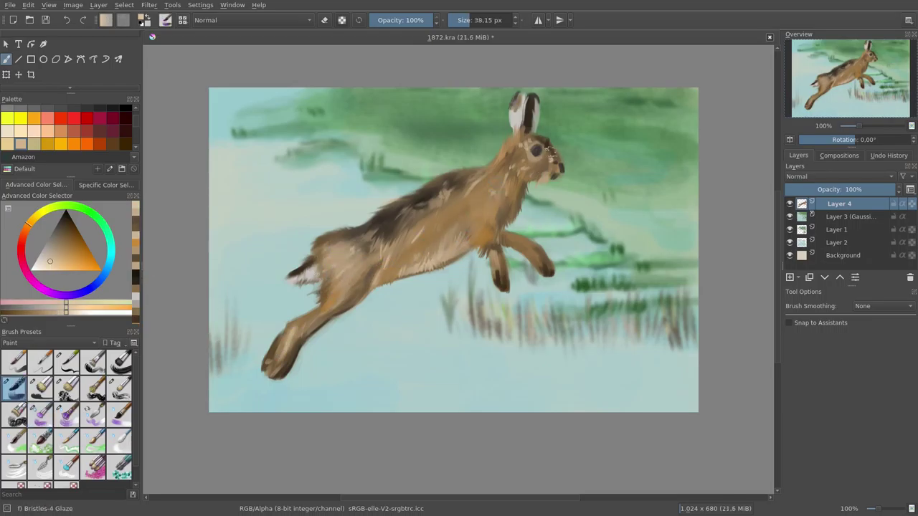
{"action": "key", "text": "bracketleft"}
{"action": "key", "text": "bracketleft"}
{"action": "left_click", "coordinate": [67, 362]}
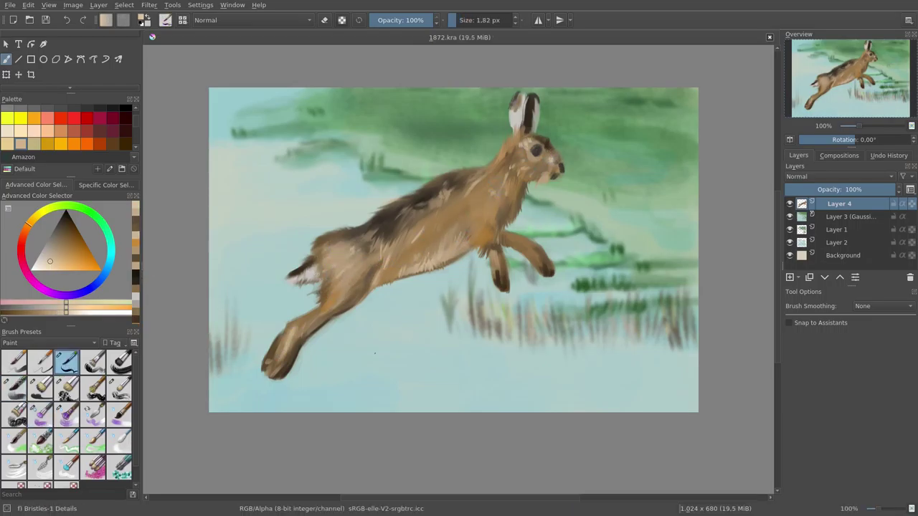
Zoom in and paint short dark accents on the hare's legs.
{"action": "scroll", "coordinate": [461, 157], "scroll_direction": "up", "scroll_amount": 2}
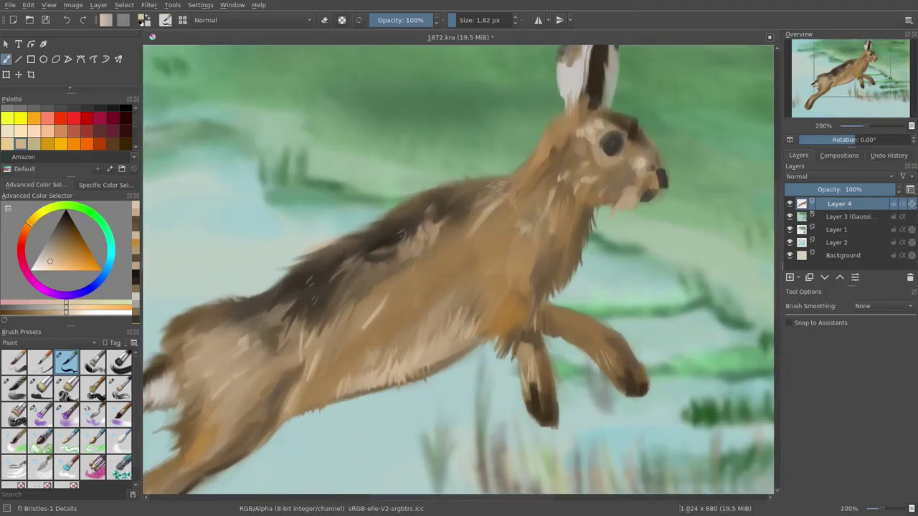
{"action": "left_click_drag", "start_coordinate": [179, 337], "coordinate": [319, 237]}
{"action": "key", "text": "bracketright"}
{"action": "key", "text": "bracketright"}
{"action": "key", "text": "bracketright"}
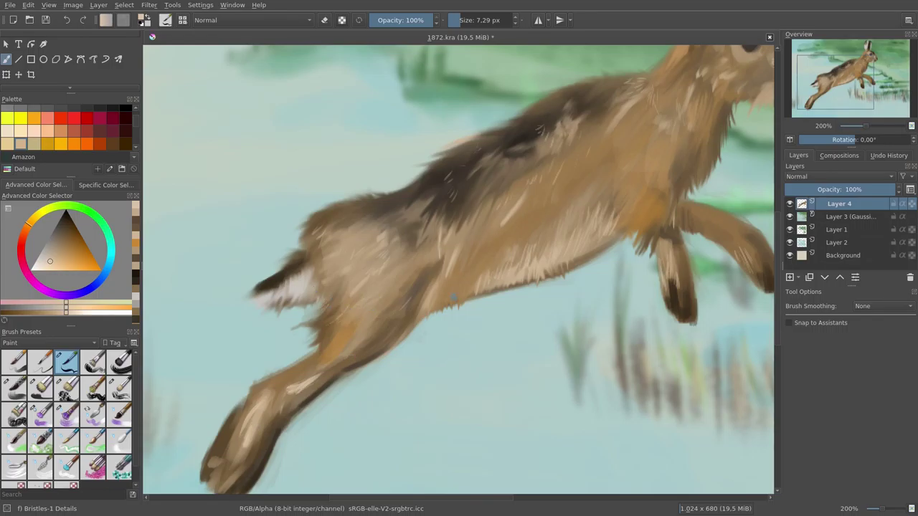
{"action": "left_click_drag", "start_coordinate": [453, 296], "coordinate": [444, 316]}
{"action": "left_click", "coordinate": [279, 284], "text": "ctrl"}
{"action": "left_click_drag", "start_coordinate": [412, 287], "coordinate": [395, 351]}
{"action": "left_click_drag", "start_coordinate": [452, 320], "coordinate": [498, 302]}
{"action": "key", "text": "2"}
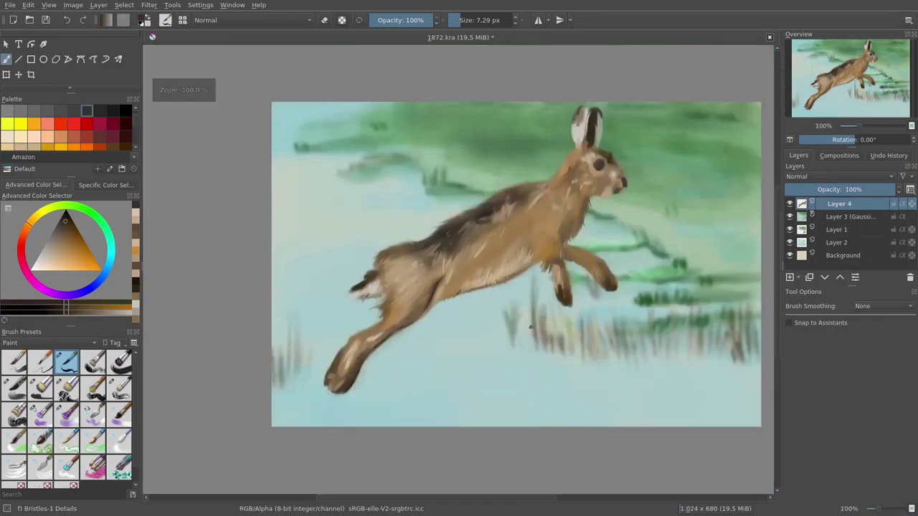
{"action": "scroll", "coordinate": [460, 272], "scroll_direction": "up", "scroll_amount": 1}
{"action": "scroll", "coordinate": [459, 273], "scroll_direction": "up", "scroll_amount": 1}
Darken the hare's nose with the Bristles-4 Glaze brush and return the view to 100%.
{"action": "left_click", "coordinate": [14, 387]}
{"action": "scroll", "coordinate": [640, 363], "scroll_direction": "up", "scroll_amount": 2}
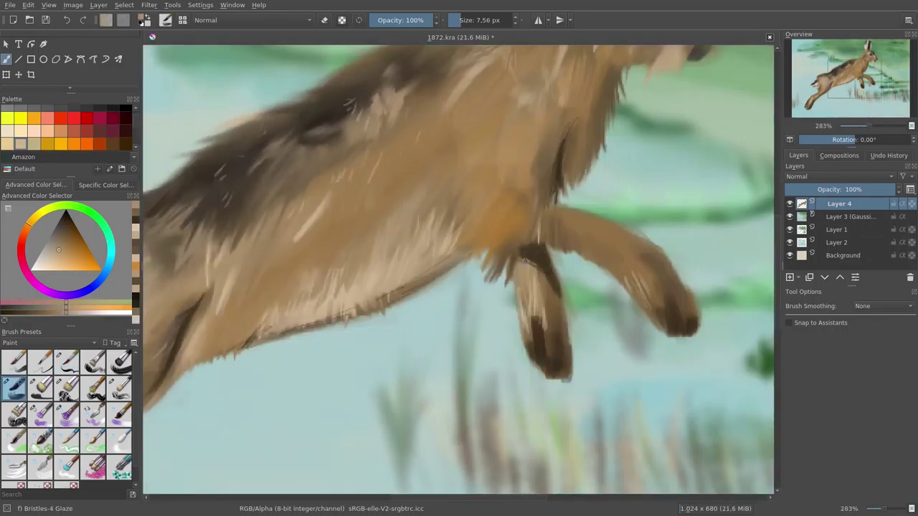
{"action": "scroll", "coordinate": [490, 286], "scroll_direction": "down", "scroll_amount": 1}
{"action": "left_click_drag", "start_coordinate": [622, 86], "coordinate": [632, 91]}
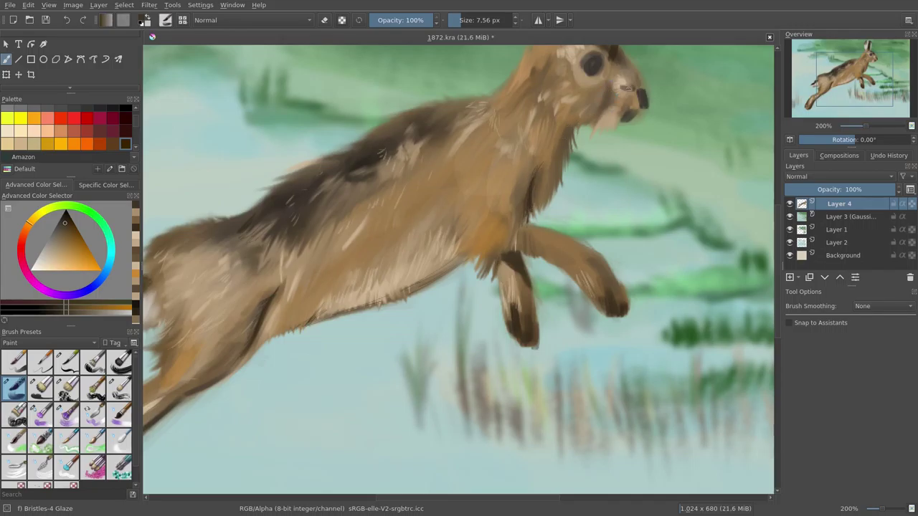
{"action": "left_click_drag", "start_coordinate": [311, 219], "coordinate": [359, 219]}
{"action": "key", "text": "1"}
Brush light tan onto the hare's chest, then sample further tan and dark brown tones.
{"action": "left_click", "coordinate": [506, 190], "text": "ctrl"}
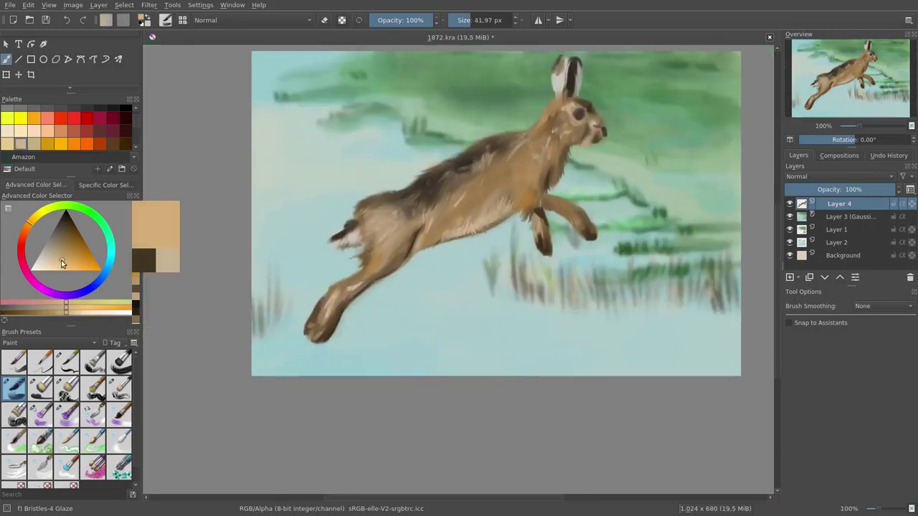
{"action": "left_click_drag", "start_coordinate": [540, 213], "coordinate": [511, 213]}
{"action": "left_click", "coordinate": [540, 213], "text": "ctrl"}
{"action": "left_click_drag", "start_coordinate": [545, 173], "coordinate": [529, 193]}
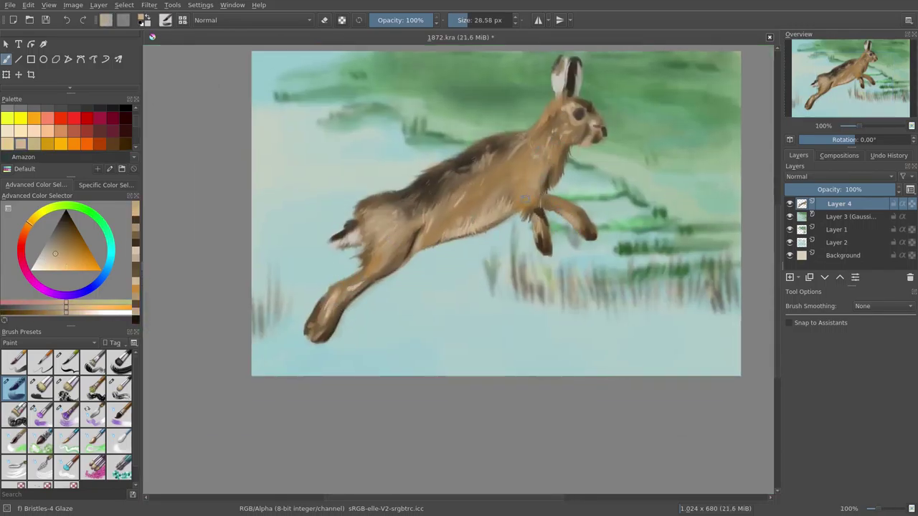
{"action": "left_click", "coordinate": [328, 327], "text": "ctrl"}
{"action": "mouse_move", "coordinate": [459, 244]}
{"action": "left_mouse_down"}
{"action": "mouse_move", "coordinate": [431, 264]}
{"action": "mouse_move", "coordinate": [408, 264]}
{"action": "mouse_move", "coordinate": [423, 264]}
{"action": "left_mouse_up"}
{"action": "left_click", "coordinate": [432, 264], "text": "ctrl"}
{"action": "left_click", "coordinate": [409, 264], "text": "ctrl"}
{"action": "left_click", "coordinate": [333, 292], "text": "ctrl"}
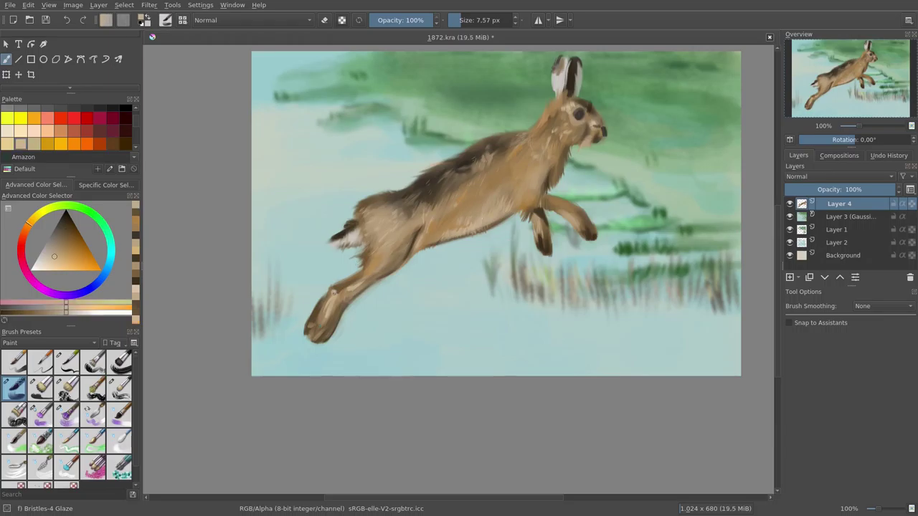
Lighten the strokes around the eye's rim and outline its upper edge in fine near-black.
{"action": "scroll", "coordinate": [607, 73], "scroll_direction": "up", "scroll_amount": 4}
{"action": "left_click_drag", "start_coordinate": [474, 215], "coordinate": [511, 258]}
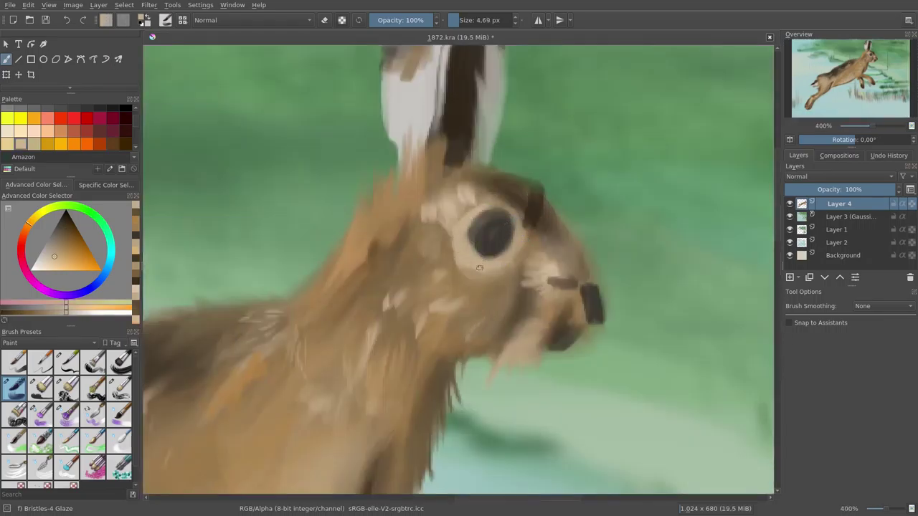
{"action": "left_click", "coordinate": [511, 275], "text": "ctrl"}
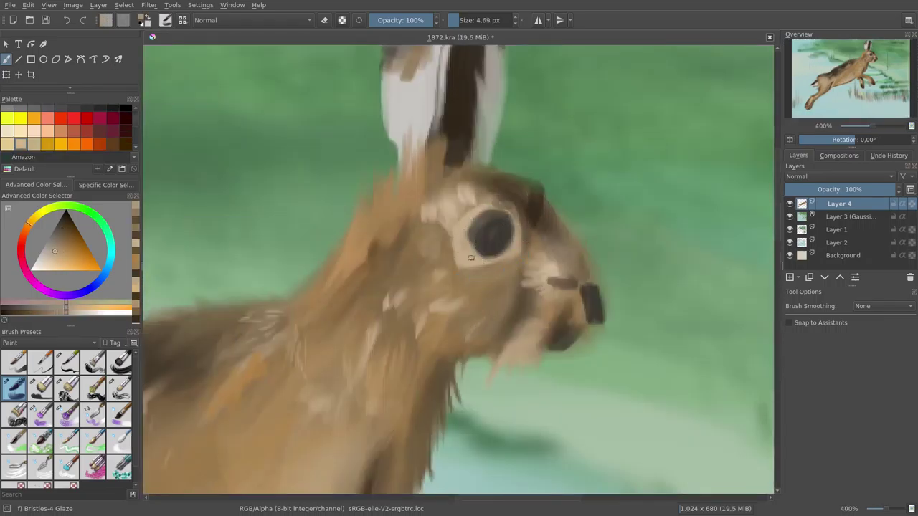
{"action": "left_click_drag", "start_coordinate": [463, 238], "coordinate": [474, 259]}
{"action": "left_click", "coordinate": [491, 231], "text": "ctrl"}
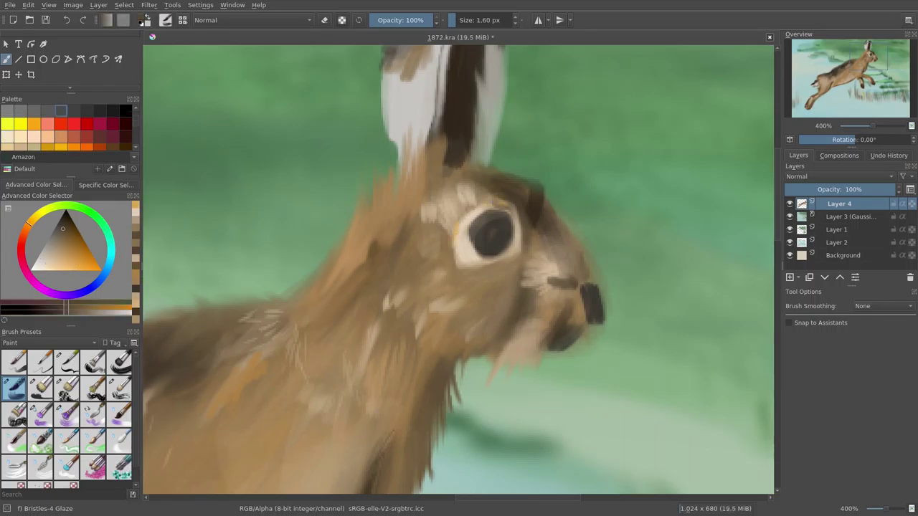
{"action": "key", "text": "["}
{"action": "left_click_drag", "start_coordinate": [498, 194], "coordinate": [525, 189]}
Paint the iris orange and repaint the centre of the eye.
{"action": "key", "text": "e"}
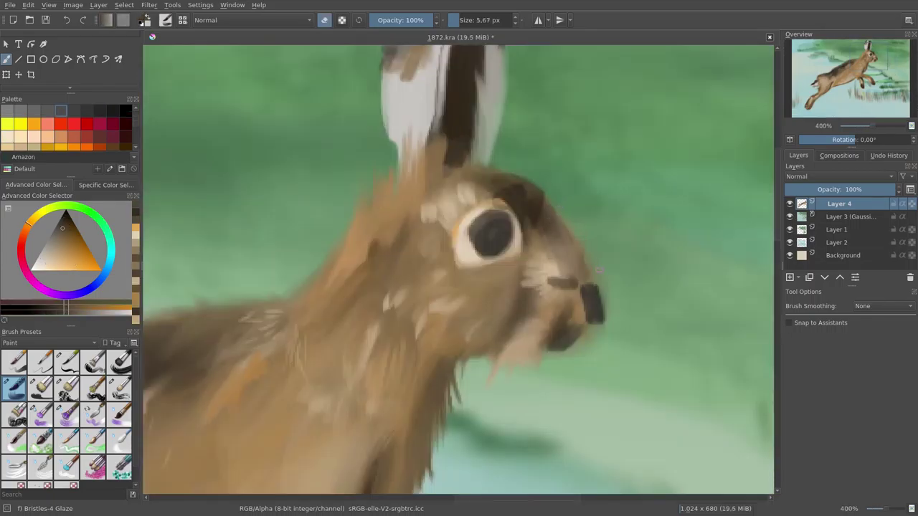
{"action": "left_click", "coordinate": [61, 130]}
{"action": "left_click_drag", "start_coordinate": [502, 226], "coordinate": [490, 235]}
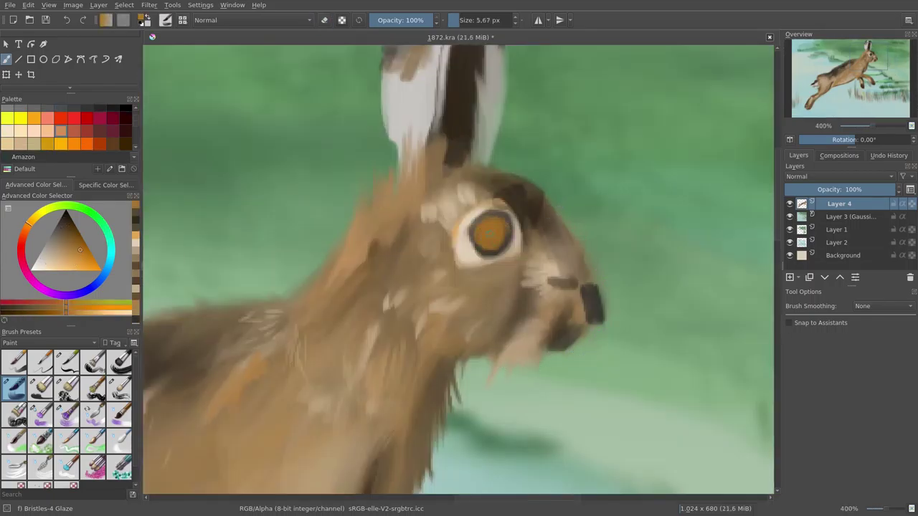
{"action": "mouse_move", "coordinate": [524, 281]}
{"action": "left_mouse_down"}
{"action": "mouse_move", "coordinate": [498, 251]}
{"action": "mouse_move", "coordinate": [474, 248]}
{"action": "left_mouse_up"}
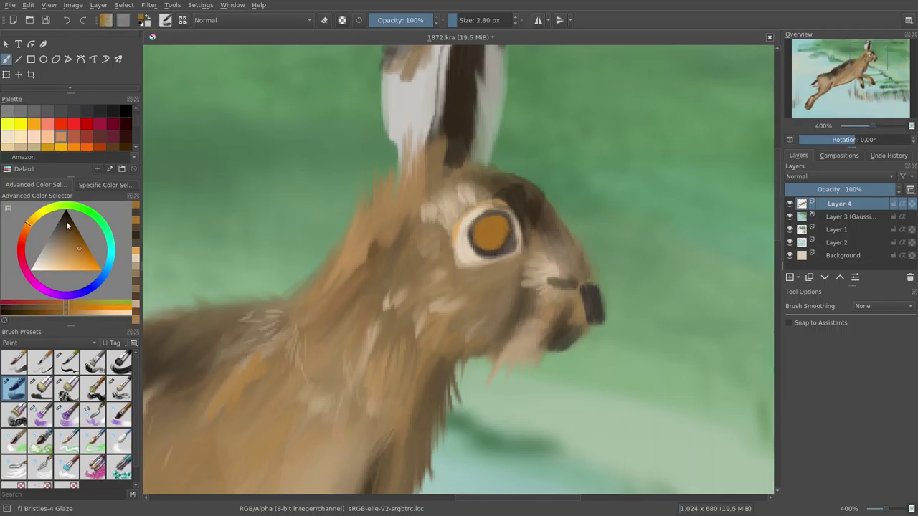
Dab a near-black pupil with a white catchlight, plus a dark brown stroke near the cheek.
{"action": "left_click", "coordinate": [20, 143]}
{"action": "left_click", "coordinate": [112, 110]}
{"action": "left_click", "coordinate": [491, 231]}
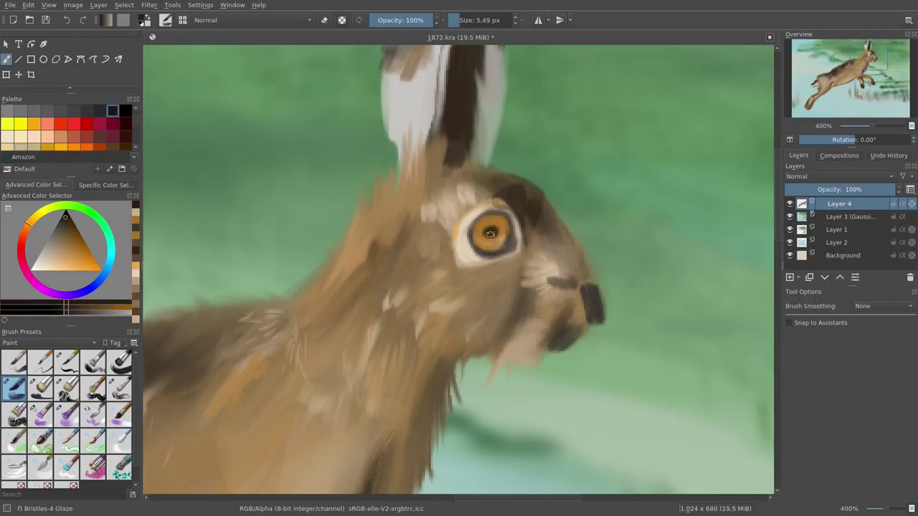
{"action": "left_click", "coordinate": [74, 110]}
{"action": "left_click", "coordinate": [485, 228]}
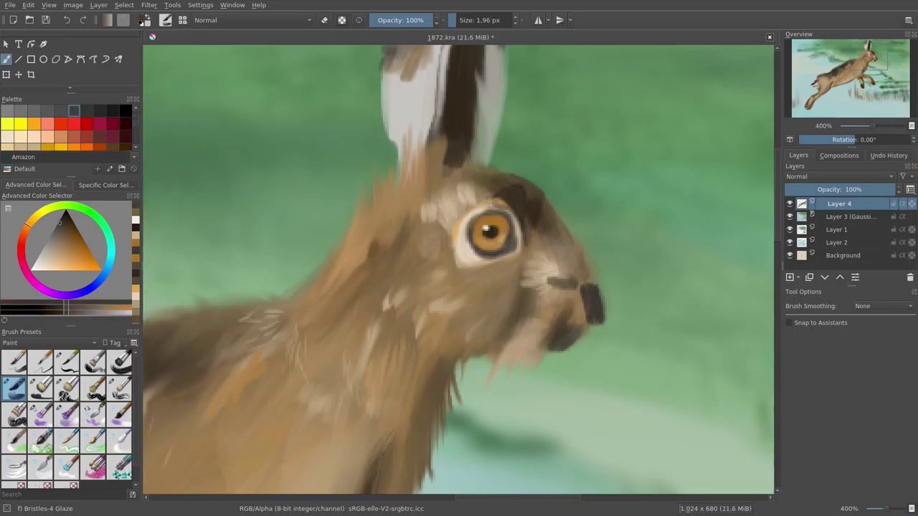
{"action": "left_click", "coordinate": [125, 147]}
{"action": "left_click_drag", "start_coordinate": [522, 276], "coordinate": [527, 304]}
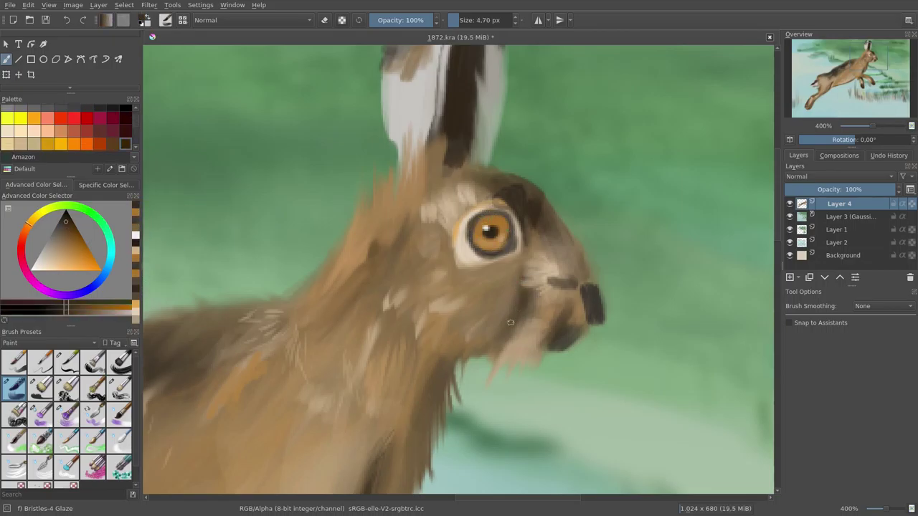
Undo stray body strokes, then paint fine light whiskers on the zoomed-in muzzle.
{"action": "key", "text": "minus"}
{"action": "key", "text": "minus"}
{"action": "key", "text": "minus"}
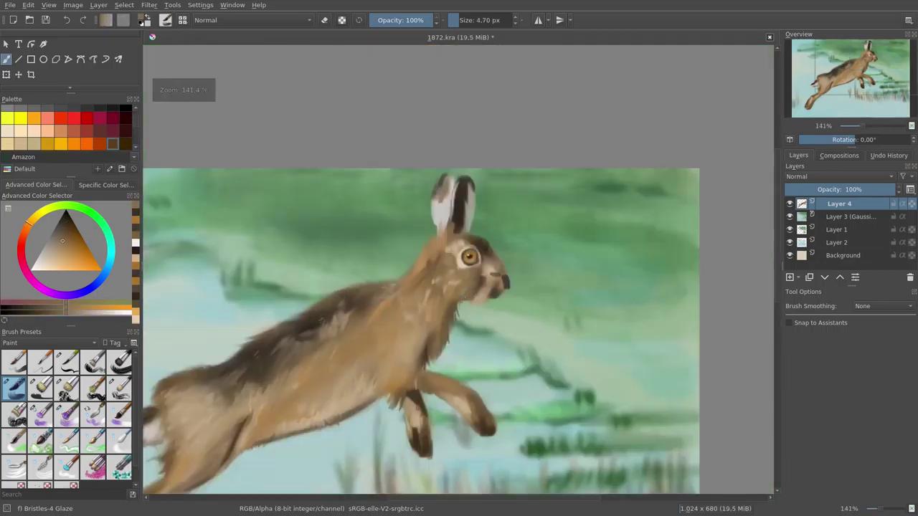
{"action": "key", "text": "ctrl+z"}
{"action": "key", "text": "bracketleft"}
{"action": "key", "text": "bracketleft"}
{"action": "key", "text": "bracketleft"}
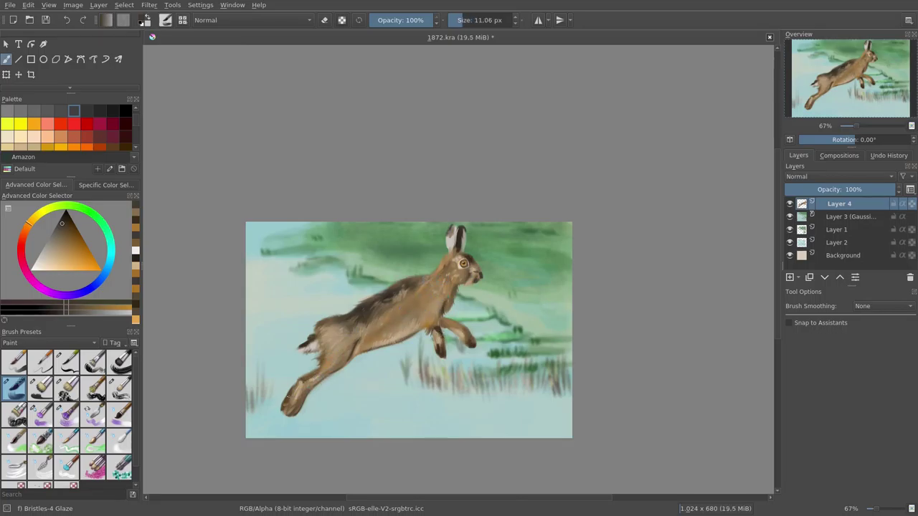
{"action": "left_click", "coordinate": [39, 259]}
{"action": "key", "text": "plus"}
{"action": "key", "text": "plus"}
{"action": "key", "text": "slash"}
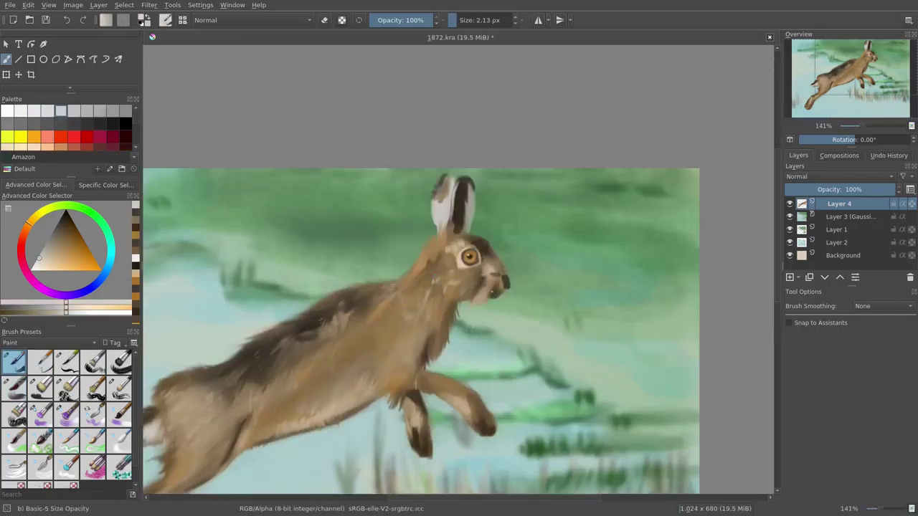
{"action": "key", "text": "plus"}
{"action": "key", "text": "plus"}
{"action": "key", "text": "slash"}
{"action": "left_click", "coordinate": [536, 285], "text": "ctrl"}
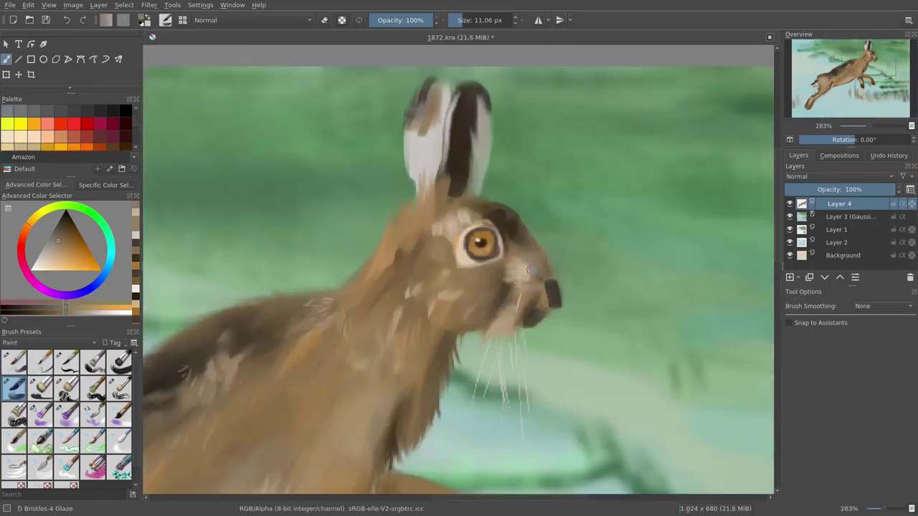
{"action": "left_click", "coordinate": [539, 310], "text": "ctrl"}
{"action": "key", "text": "bracketright"}
Paint a dark brown stroke on the front leg, then zoom out to the whole painting.
{"action": "left_click_drag", "start_coordinate": [306, 410], "coordinate": [386, 287]}
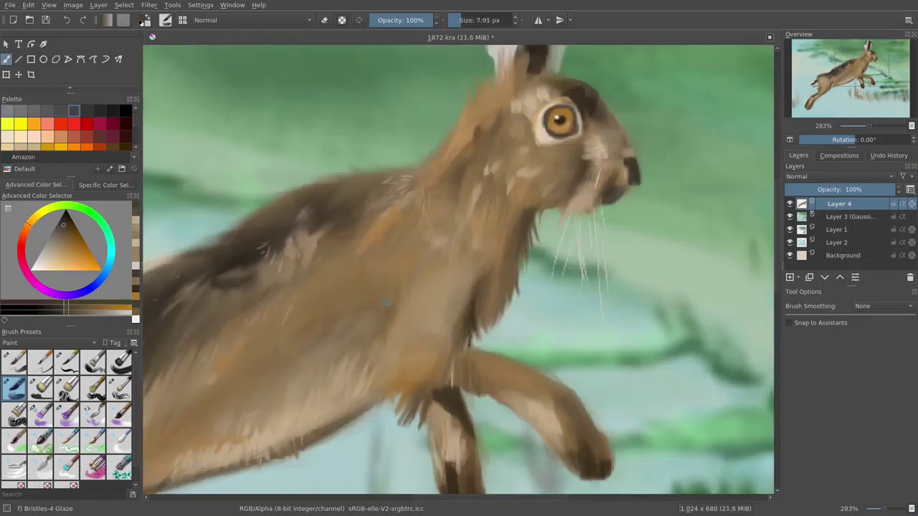
{"action": "left_click_drag", "start_coordinate": [372, 395], "coordinate": [502, 353]}
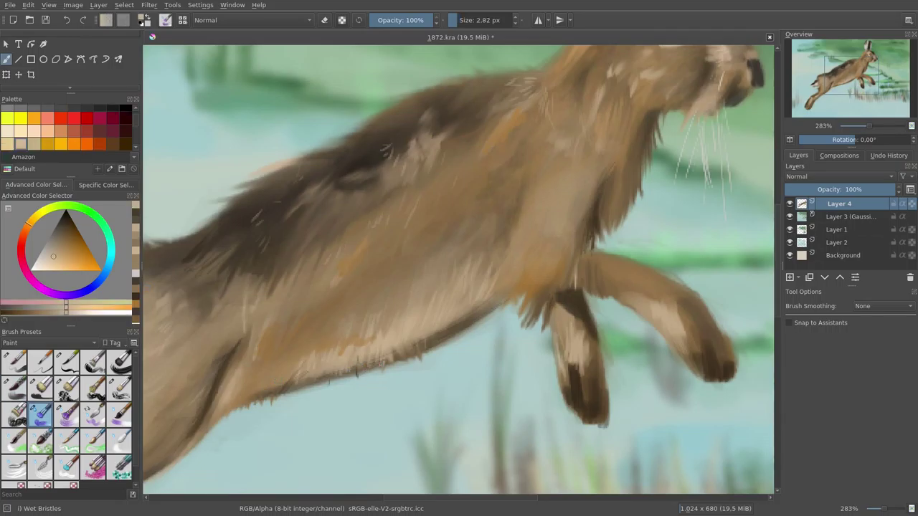
{"action": "left_click", "coordinate": [531, 286], "text": "ctrl"}
{"action": "left_click_drag", "start_coordinate": [532, 280], "coordinate": [526, 324]}
{"action": "key", "text": "1"}
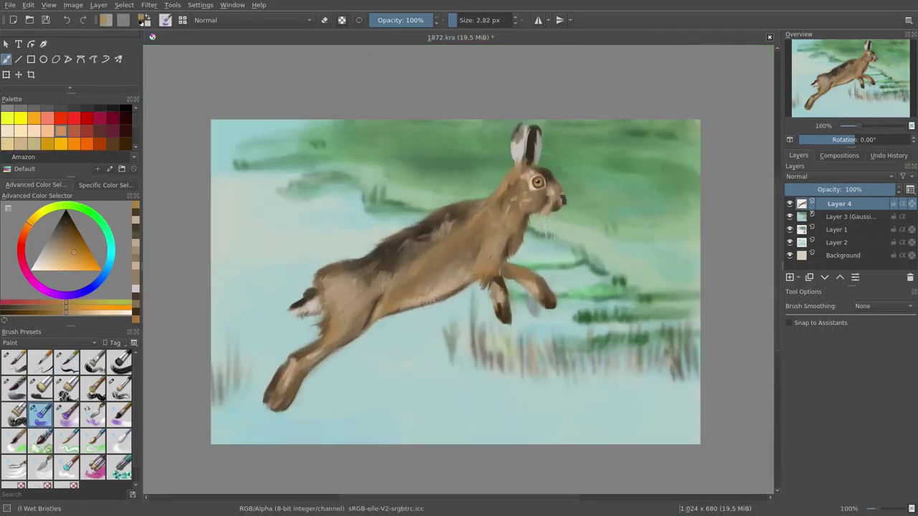
{"action": "key", "text": "slash"}
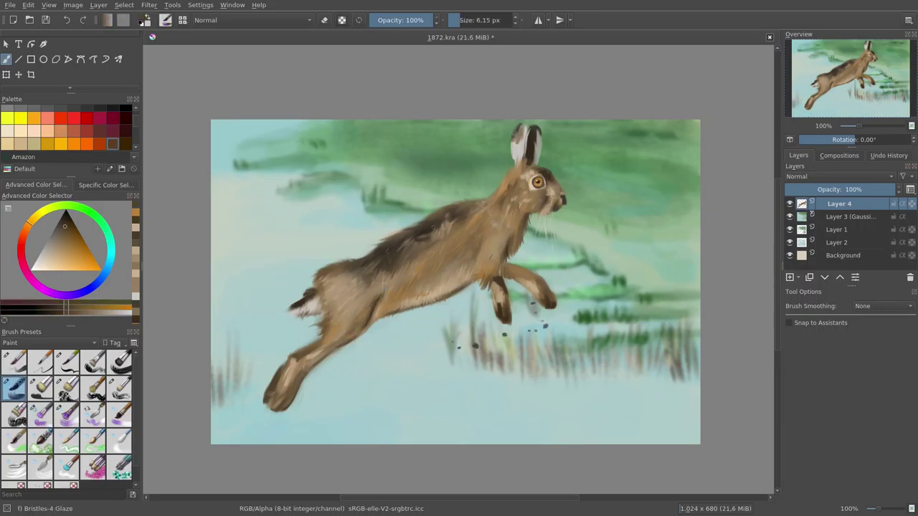
Dab dark droplets below the front paws and pale grey-blue splashes around the hind foot.
{"action": "left_click", "coordinate": [107, 262]}
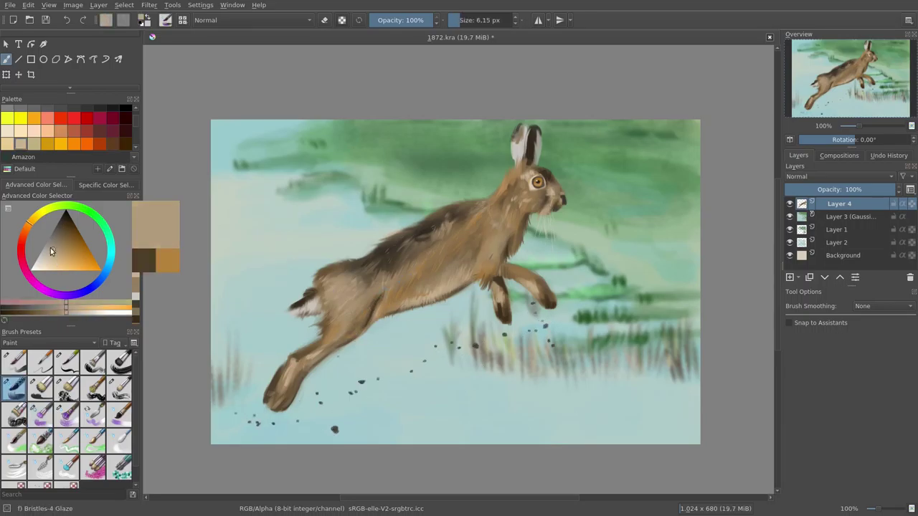
{"action": "left_click", "coordinate": [54, 236]}
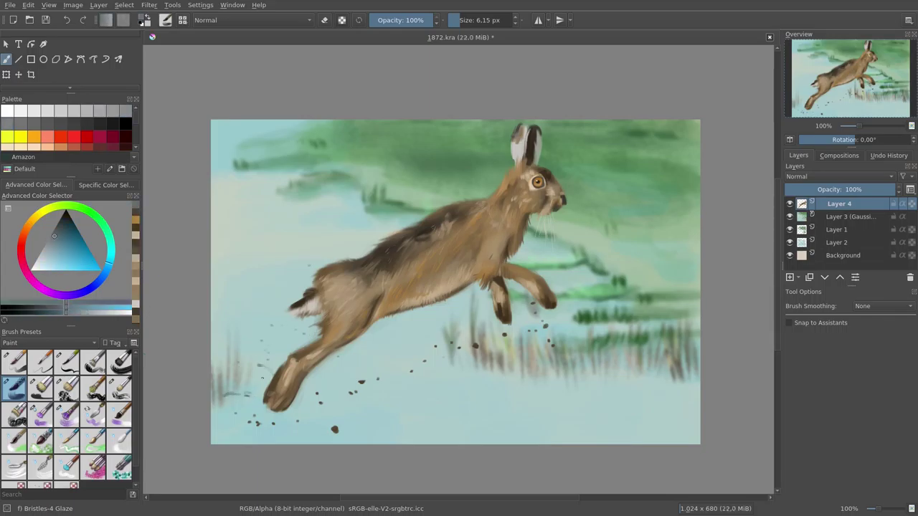
{"action": "left_click_drag", "start_coordinate": [219, 371], "coordinate": [234, 405]}
{"action": "left_click", "coordinate": [41, 261]}
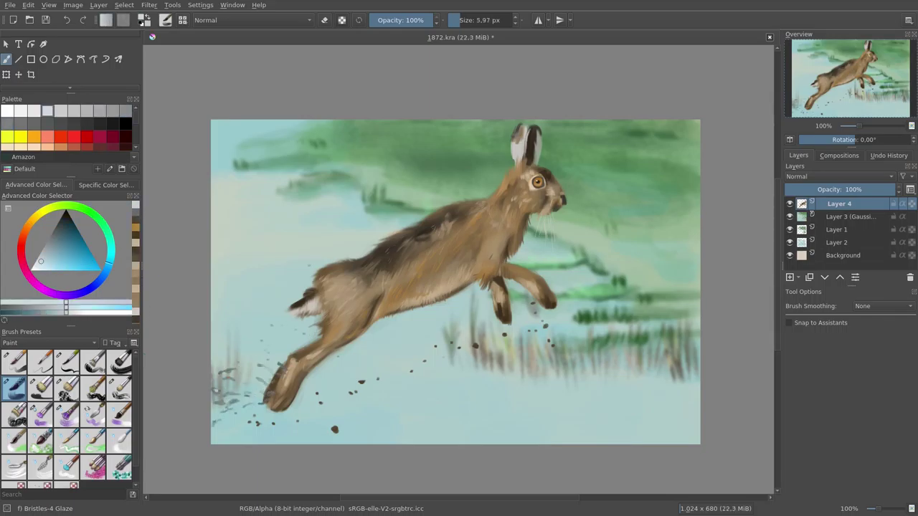
{"action": "left_click", "coordinate": [57, 246]}
{"action": "left_click_drag", "start_coordinate": [223, 377], "coordinate": [269, 355]}
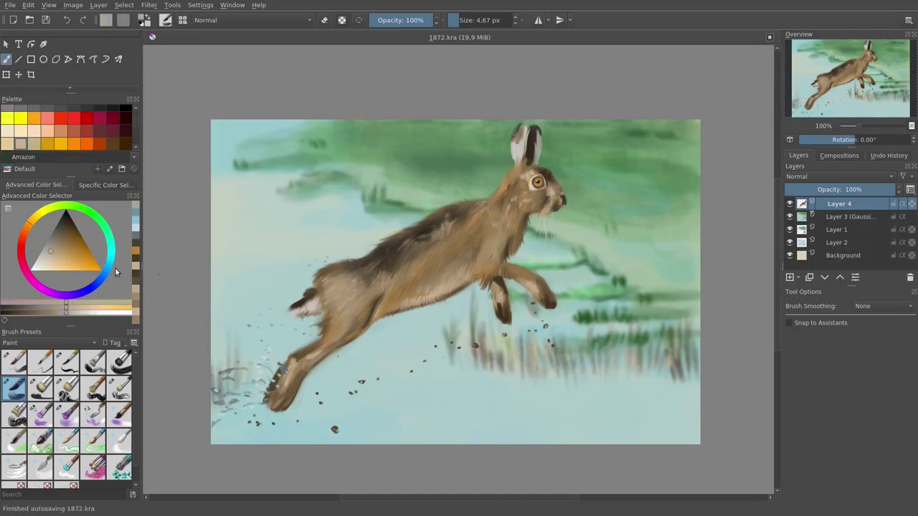
{"action": "left_click", "coordinate": [112, 144]}
Paint dark reed blades along the bottom edge with a detail bristle brush.
{"action": "left_click", "coordinate": [66, 363]}
{"action": "left_click_drag", "start_coordinate": [576, 443], "coordinate": [606, 367]}
{"action": "mouse_move", "coordinate": [568, 443]}
{"action": "left_mouse_down"}
{"action": "mouse_move", "coordinate": [572, 384]}
{"action": "mouse_move", "coordinate": [559, 367]}
{"action": "left_mouse_up"}
{"action": "left_click_drag", "start_coordinate": [531, 443], "coordinate": [538, 383]}
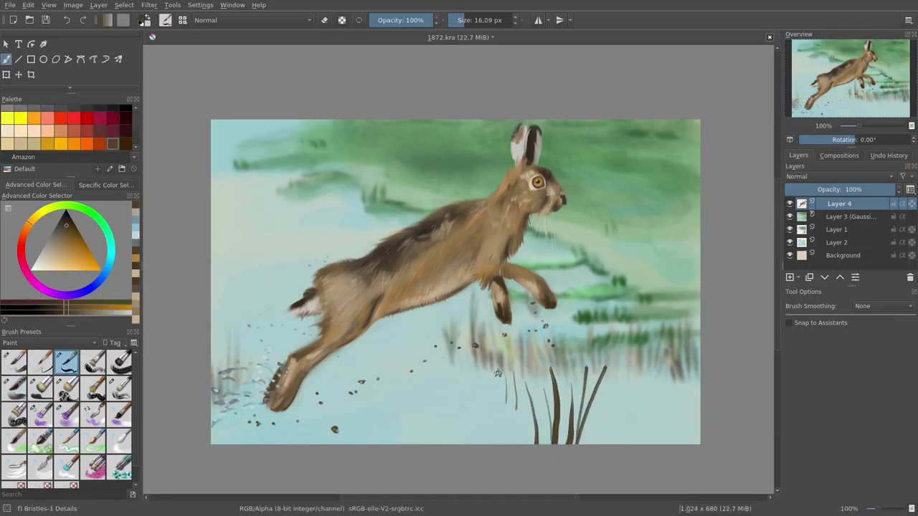
{"action": "left_click_drag", "start_coordinate": [616, 444], "coordinate": [625, 361]}
{"action": "left_click_drag", "start_coordinate": [640, 443], "coordinate": [649, 330]}
{"action": "left_click_drag", "start_coordinate": [680, 443], "coordinate": [692, 327]}
{"action": "left_click_drag", "start_coordinate": [251, 444], "coordinate": [267, 395]}
Add dark green reed blades at the lower left and along the bottom.
{"action": "scroll", "coordinate": [72, 129], "scroll_direction": "down", "scroll_amount": 3}
{"action": "left_click", "coordinate": [126, 144]}
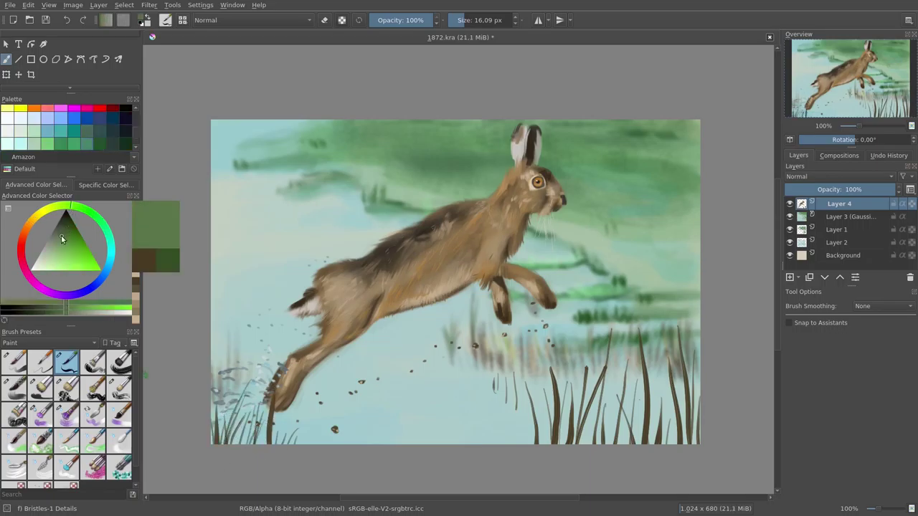
{"action": "left_click_drag", "start_coordinate": [252, 444], "coordinate": [248, 399]}
{"action": "left_click_drag", "start_coordinate": [541, 443], "coordinate": [538, 386]}
{"action": "left_click_drag", "start_coordinate": [519, 425], "coordinate": [523, 387]}
{"action": "left_click_drag", "start_coordinate": [505, 425], "coordinate": [502, 386]}
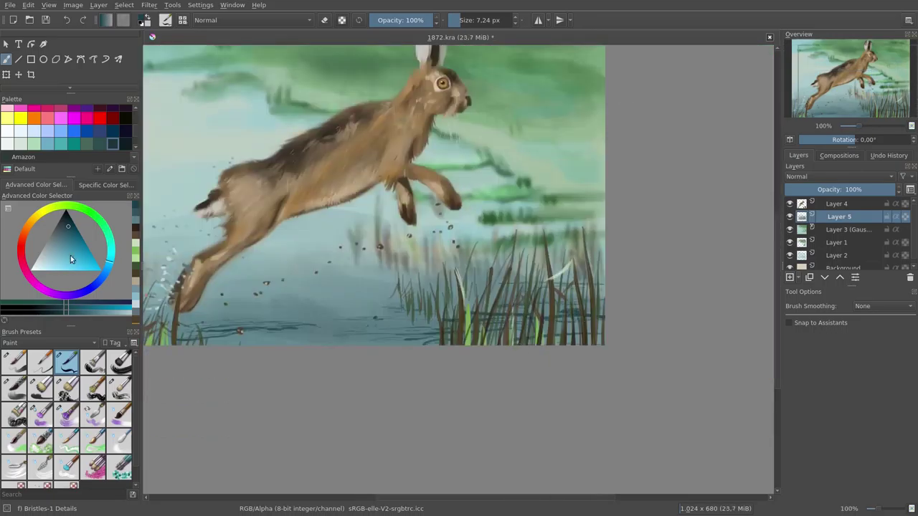
Choose a light cyan-blue and a large soft glazing brush.
{"action": "left_click", "coordinate": [69, 257]}
{"action": "left_click", "coordinate": [13, 388]}
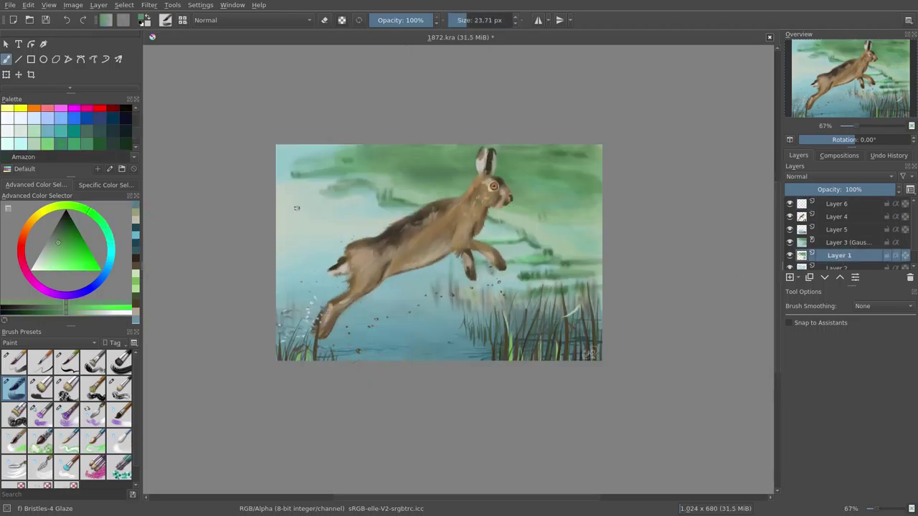
Switch to Canvas Only mode so the signed hare painting fills the screen.
{"action": "key", "text": "Tab"}
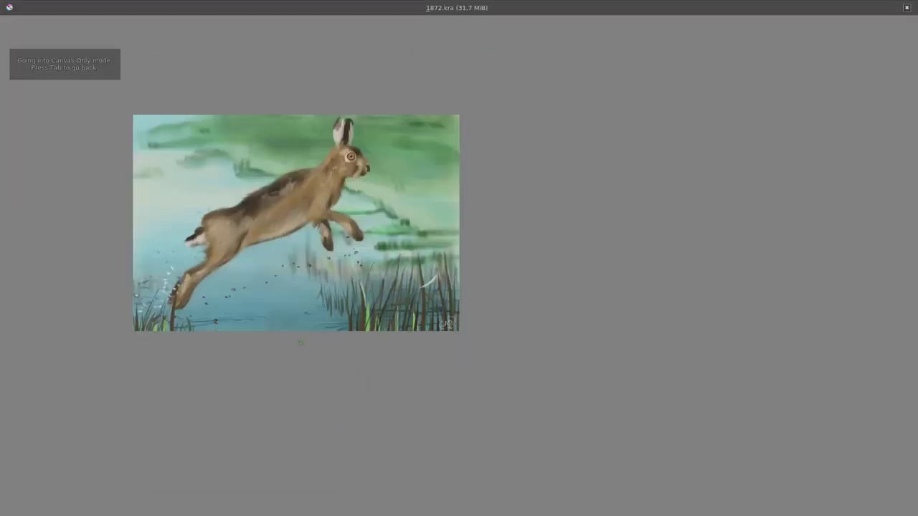